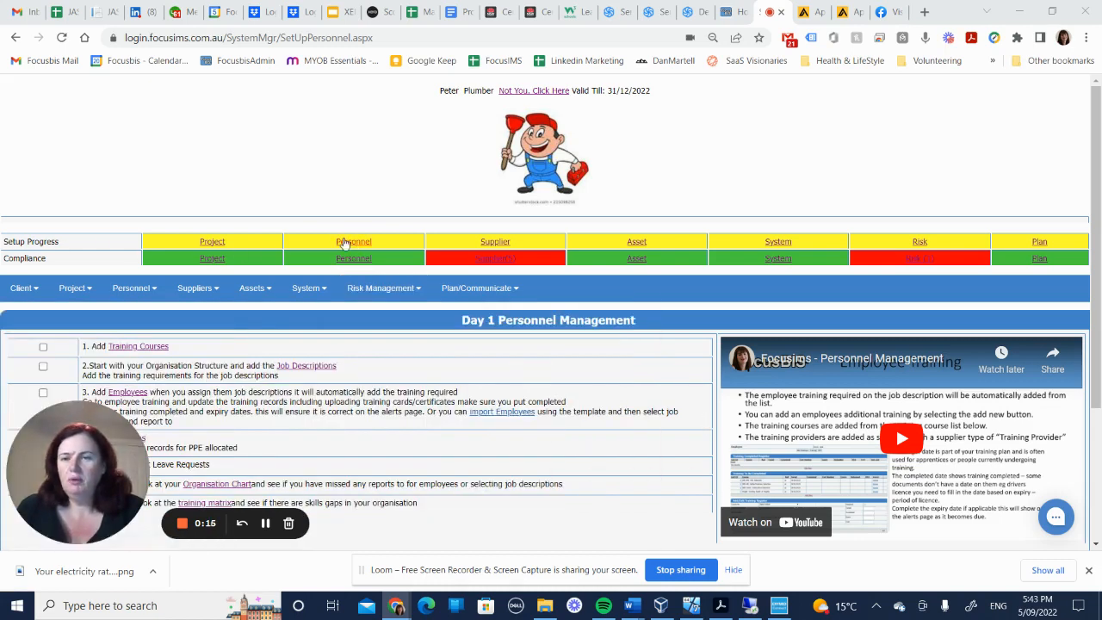
Open the training courses from the Day 1 Personnel Management checklist and start a new course record
left_click(360, 244)
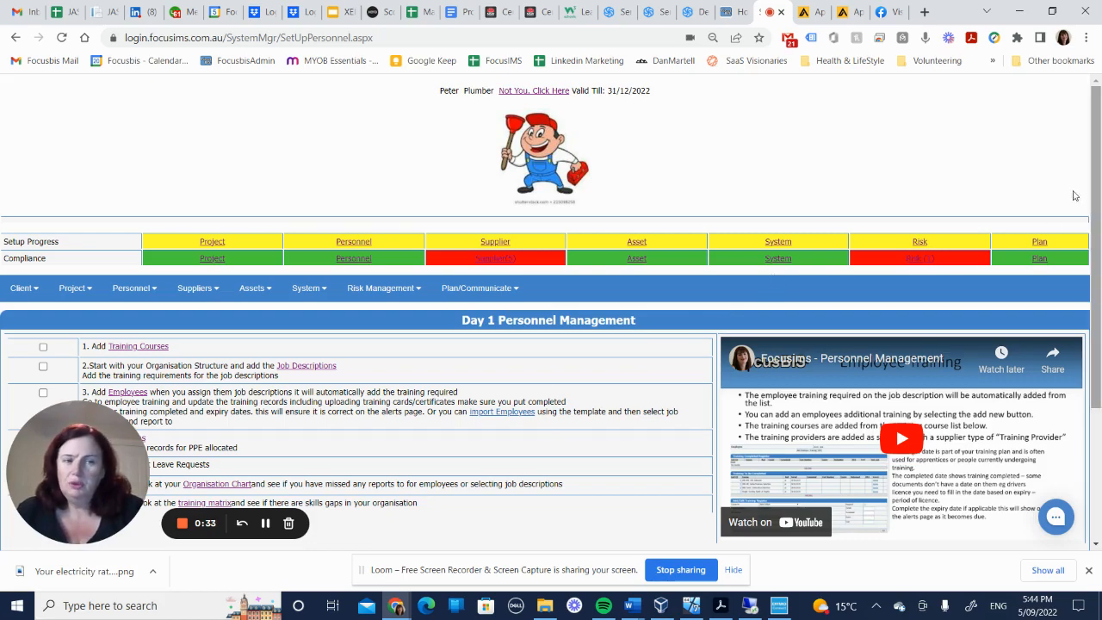
scroll(551, 310, "down", 1)
scroll(551, 310, "down", 1)
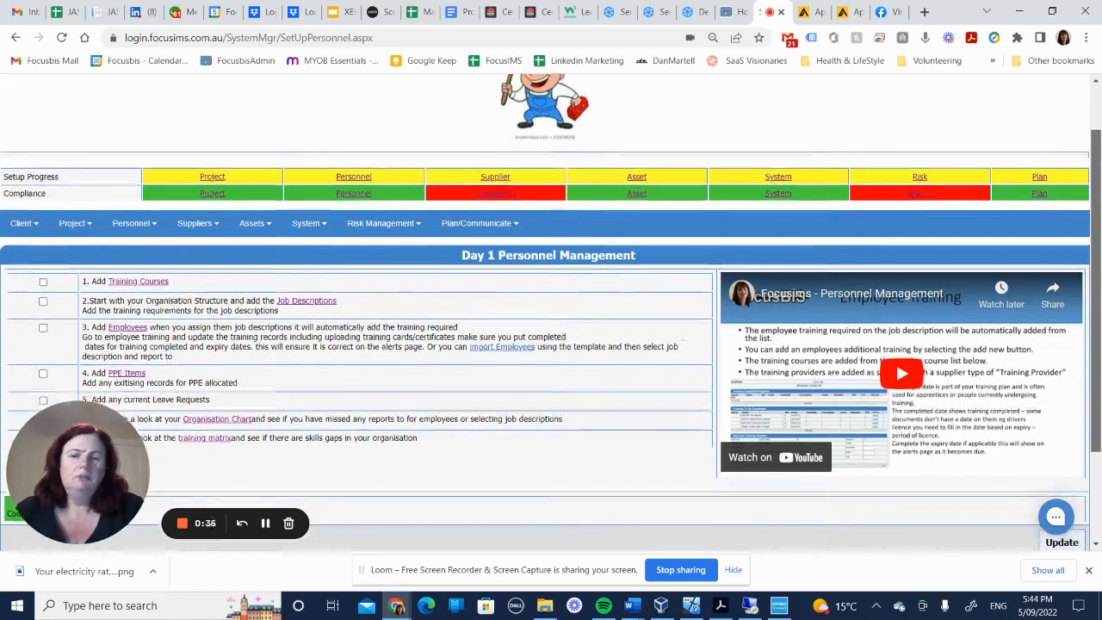
scroll(551, 310, "down", 1)
scroll(551, 310, "up", 1)
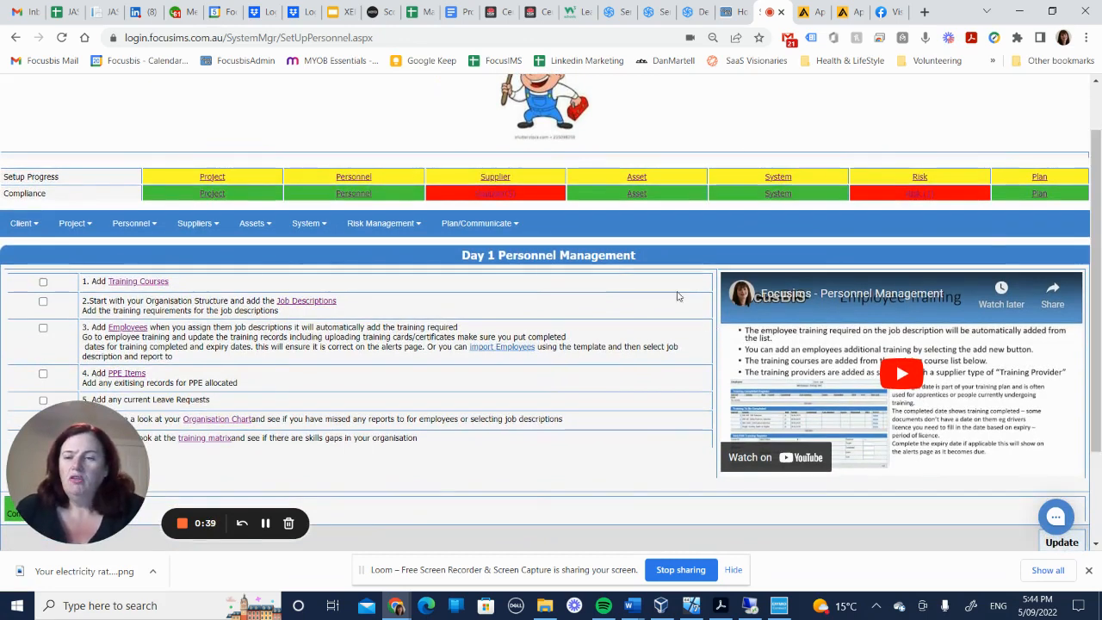
left_click(147, 283)
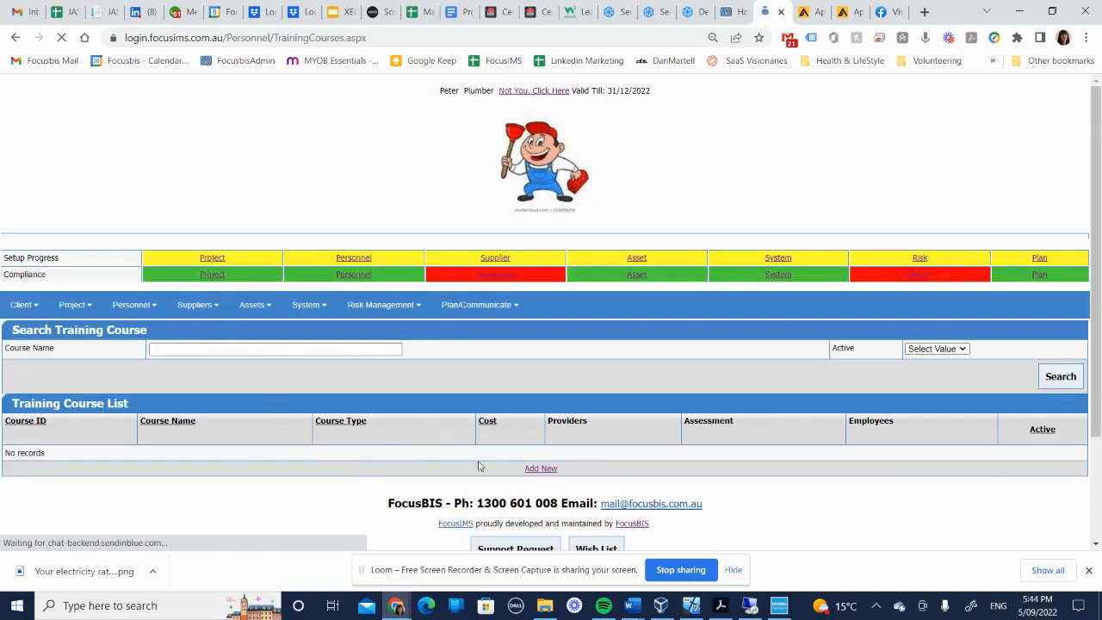
left_click(541, 470)
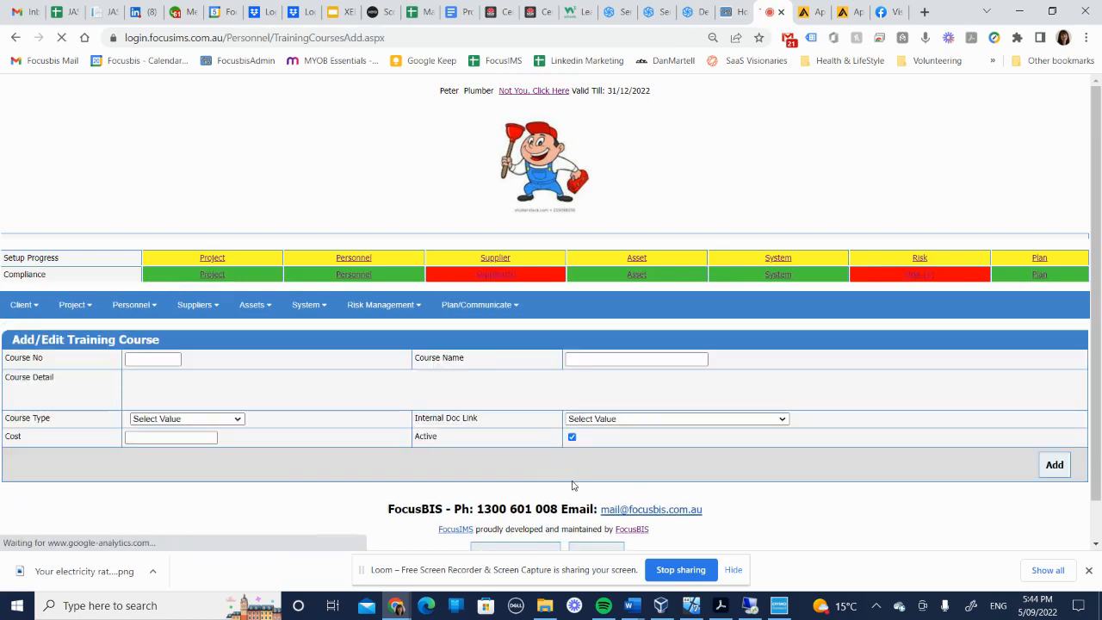
Set the course number to IND-White and the course name to Construction Induction - White Card
left_click(129, 358)
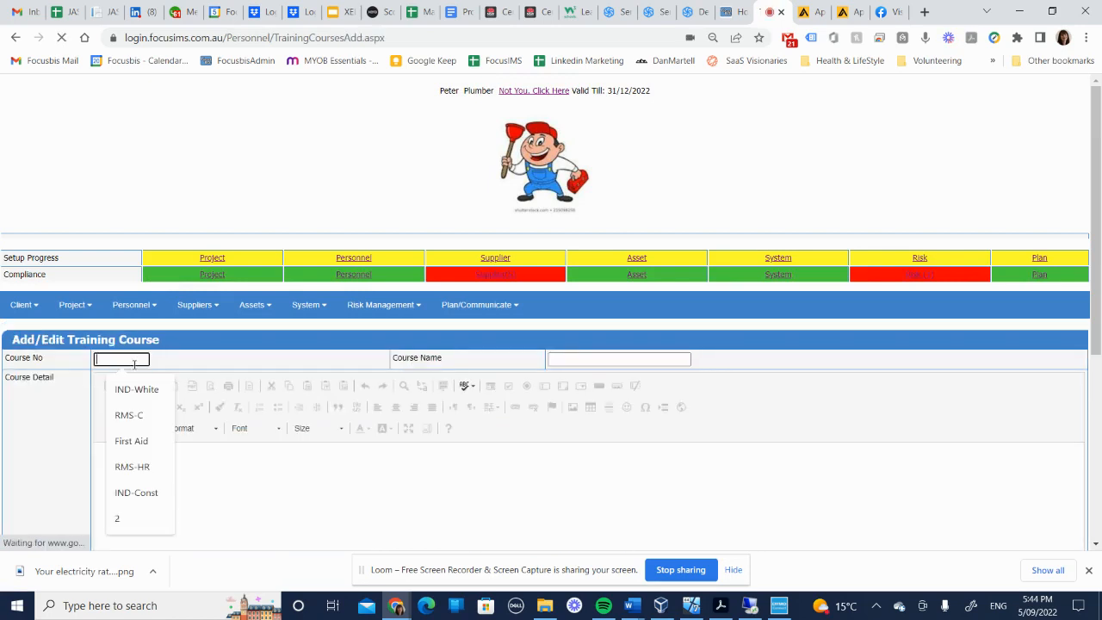
left_click(136, 389)
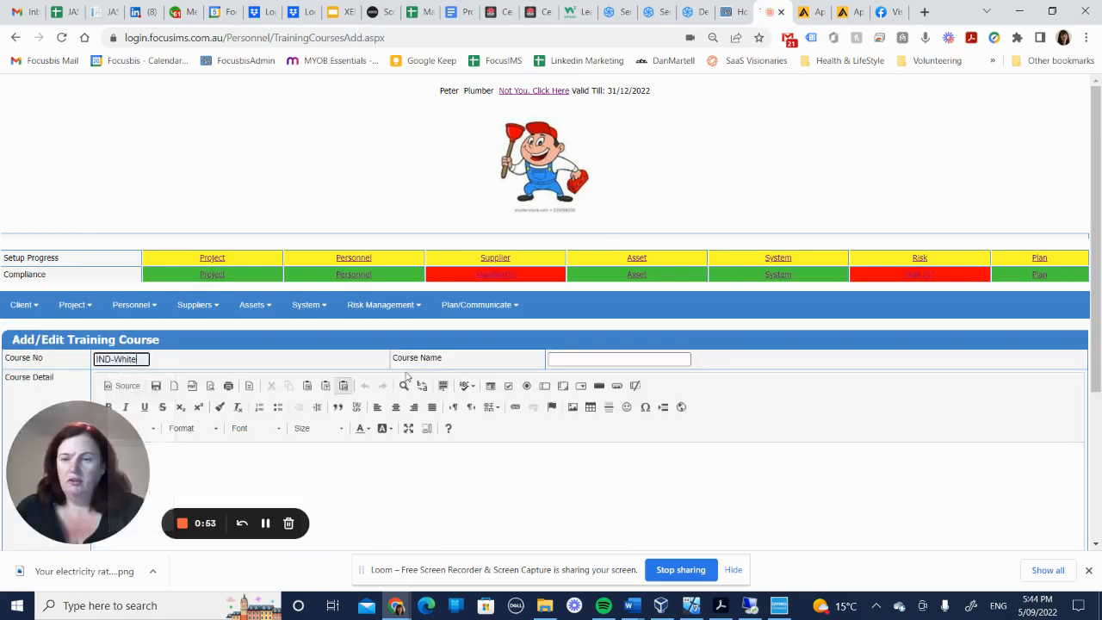
left_click(595, 358)
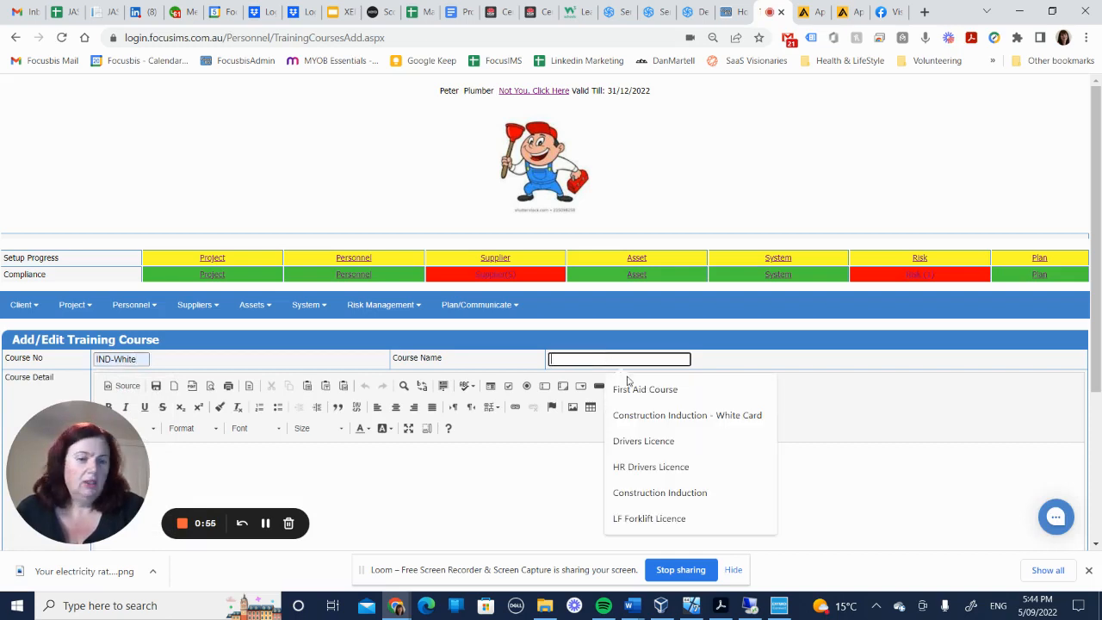
left_click(661, 416)
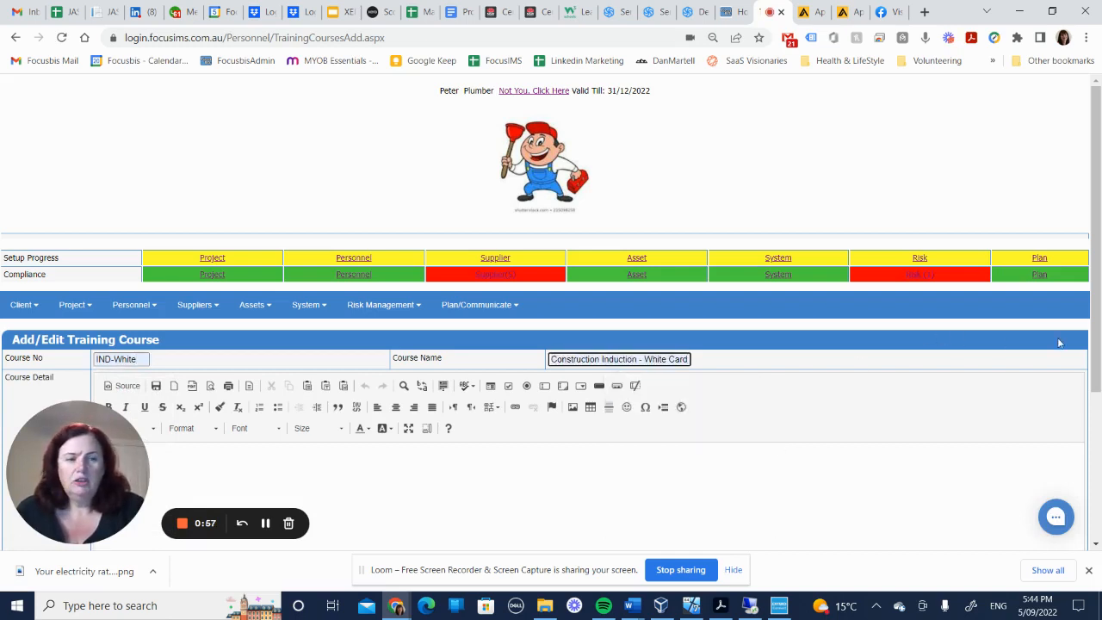
Try Online Internal as the course type and look through the documents available for the internal link
scroll(766, 375, "down", 2)
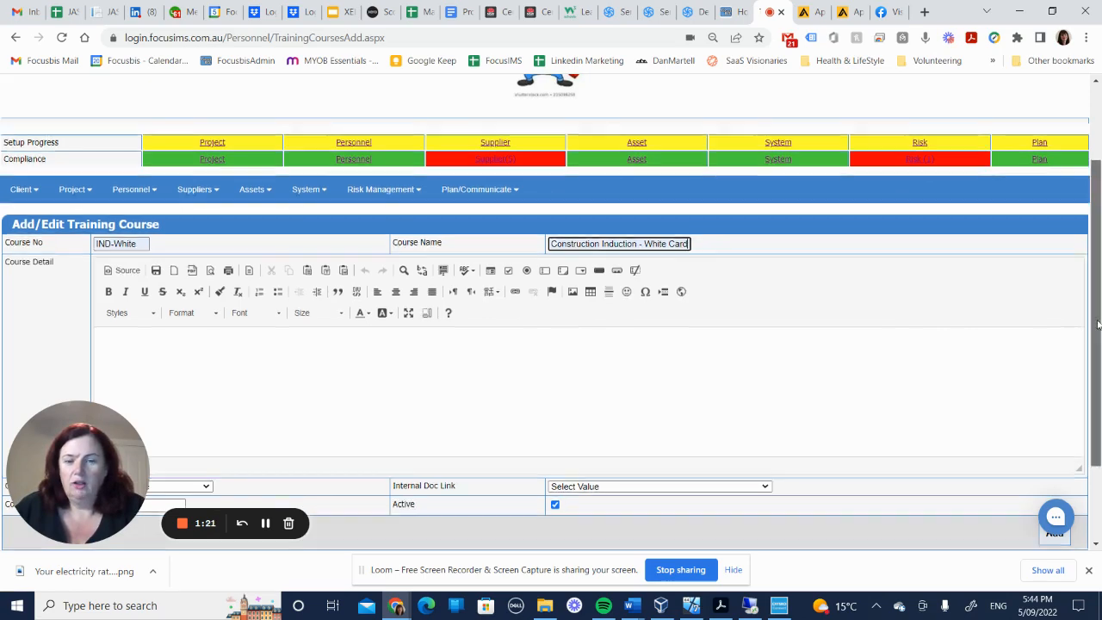
scroll(1096, 327, "down", 1)
scroll(1096, 328, "down", 1)
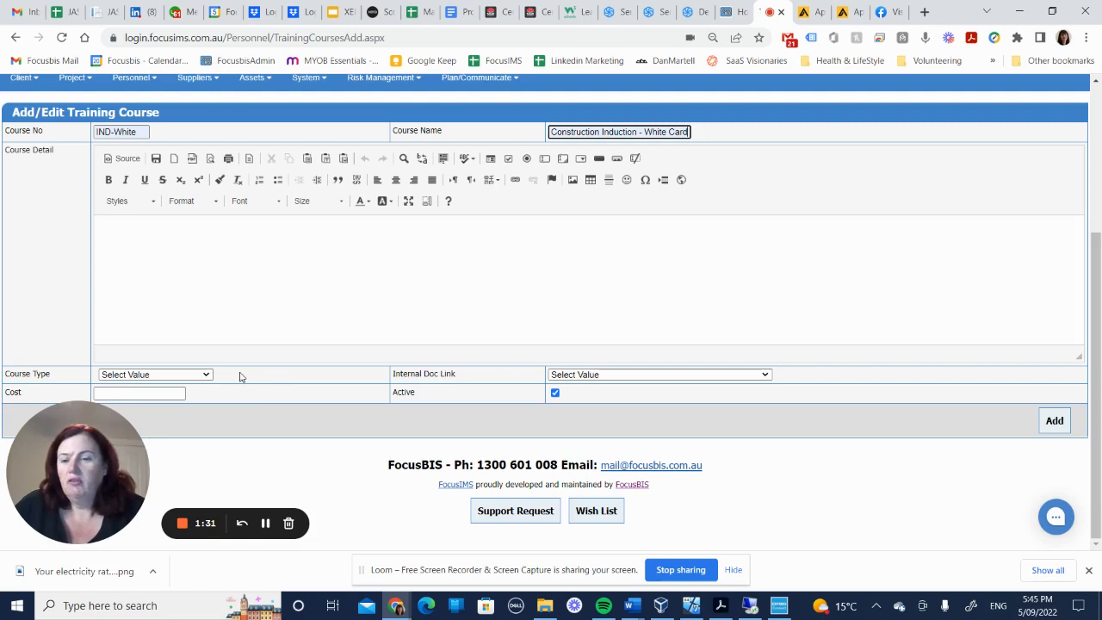
left_click(210, 376)
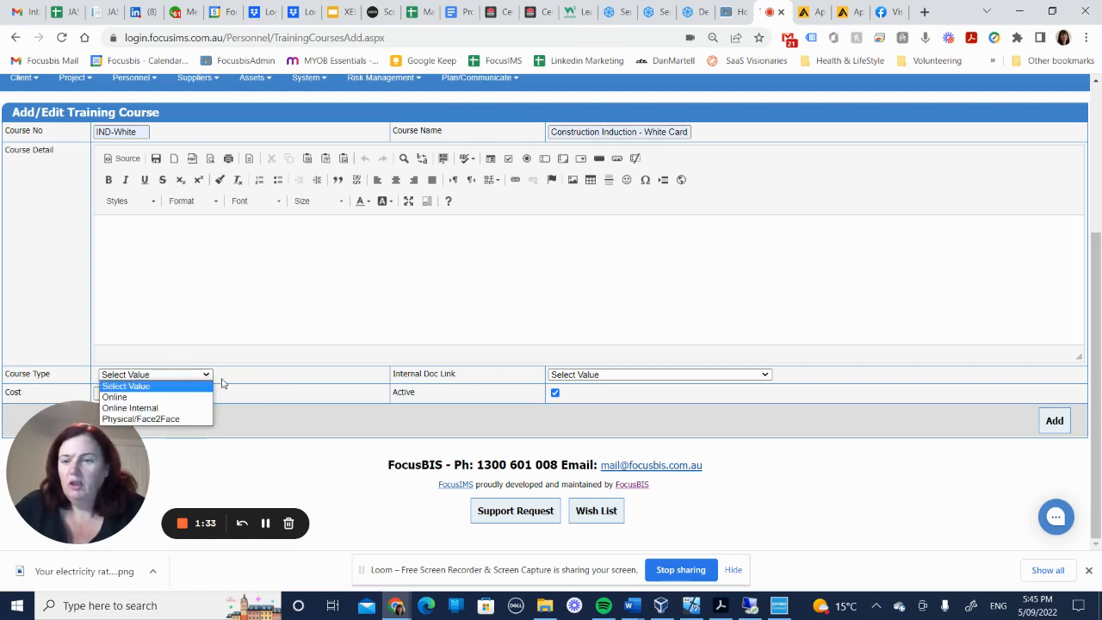
left_click(184, 408)
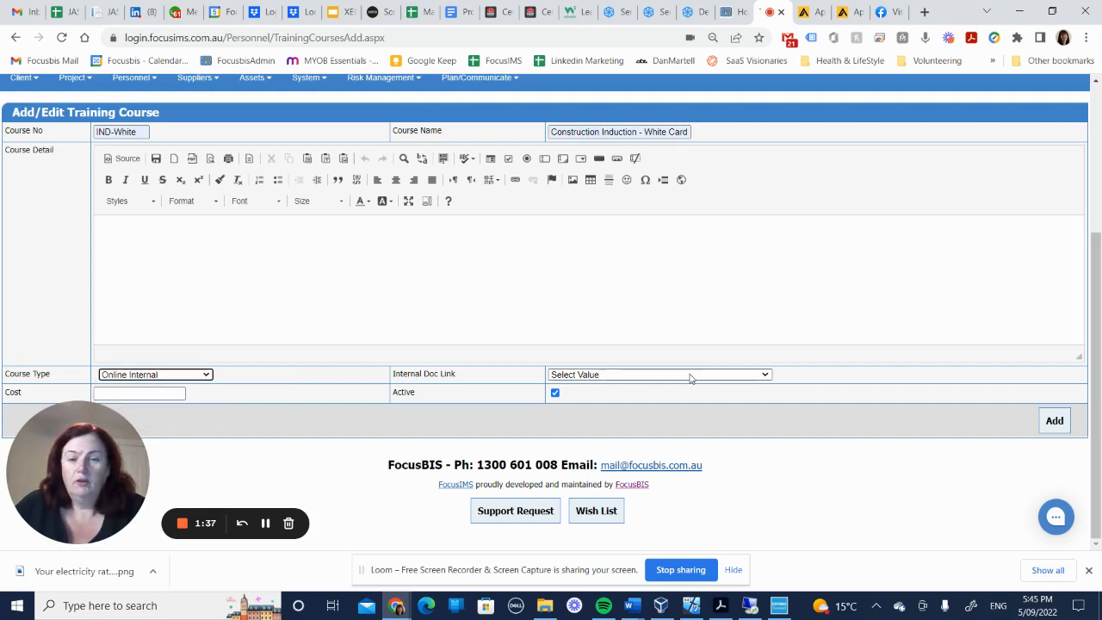
left_click(690, 375)
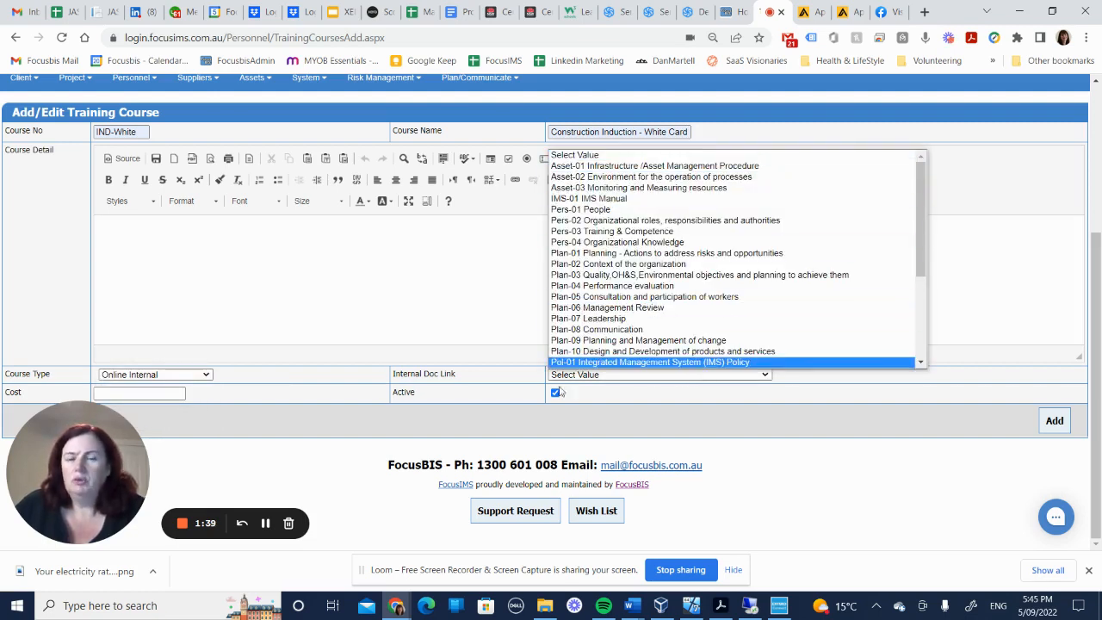
left_click(462, 396)
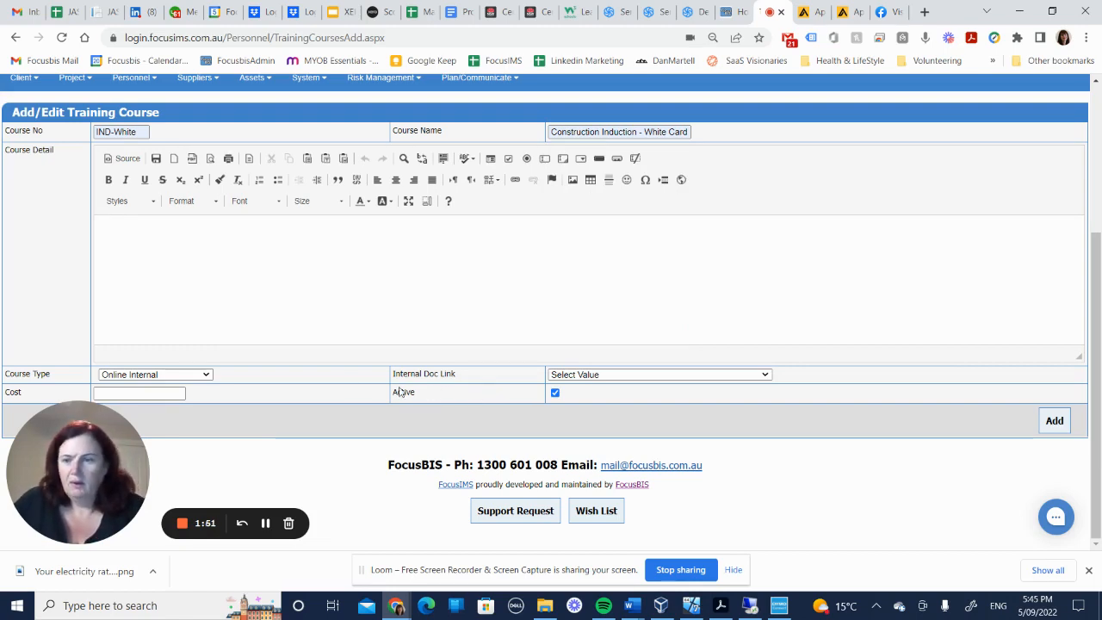
Set the white card course's type to Physical/Face2Face and add the course to the list
left_click(180, 375)
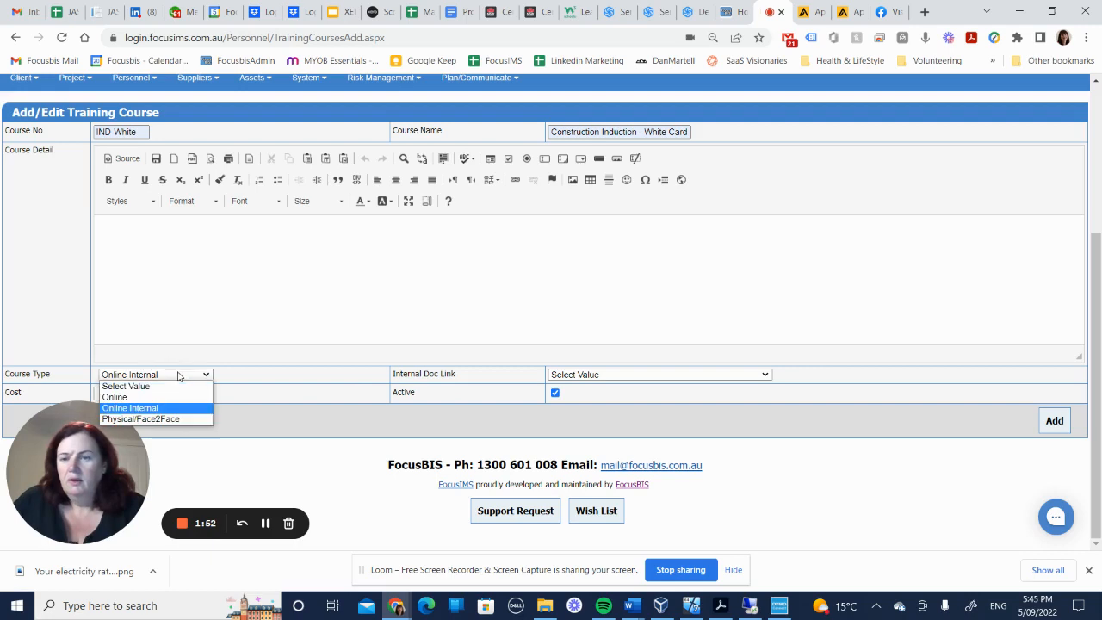
left_click(181, 419)
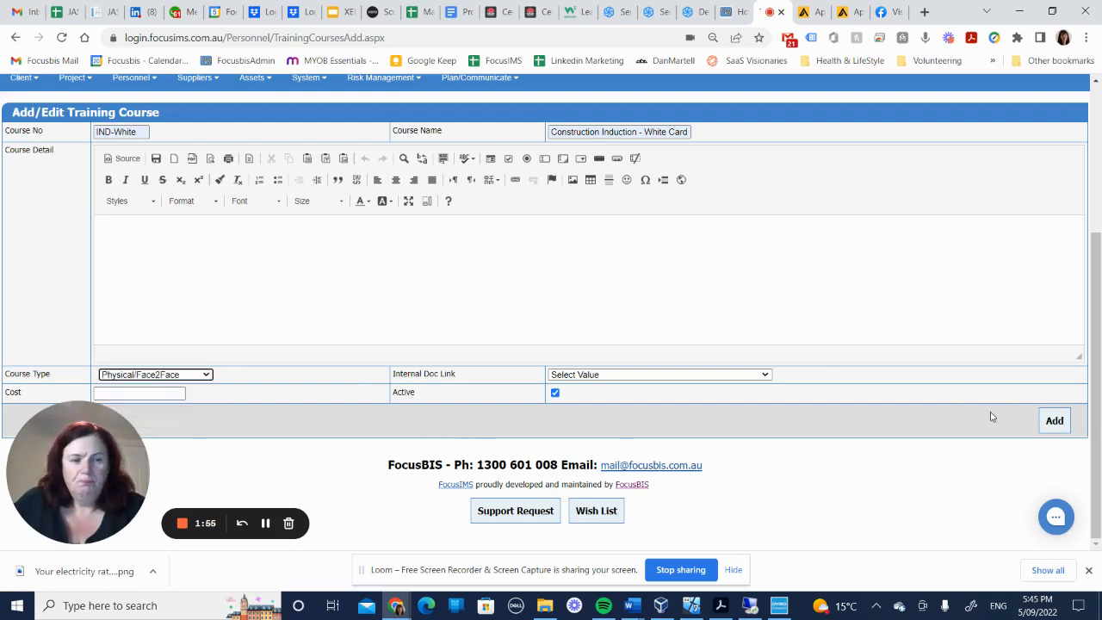
left_click(1055, 421)
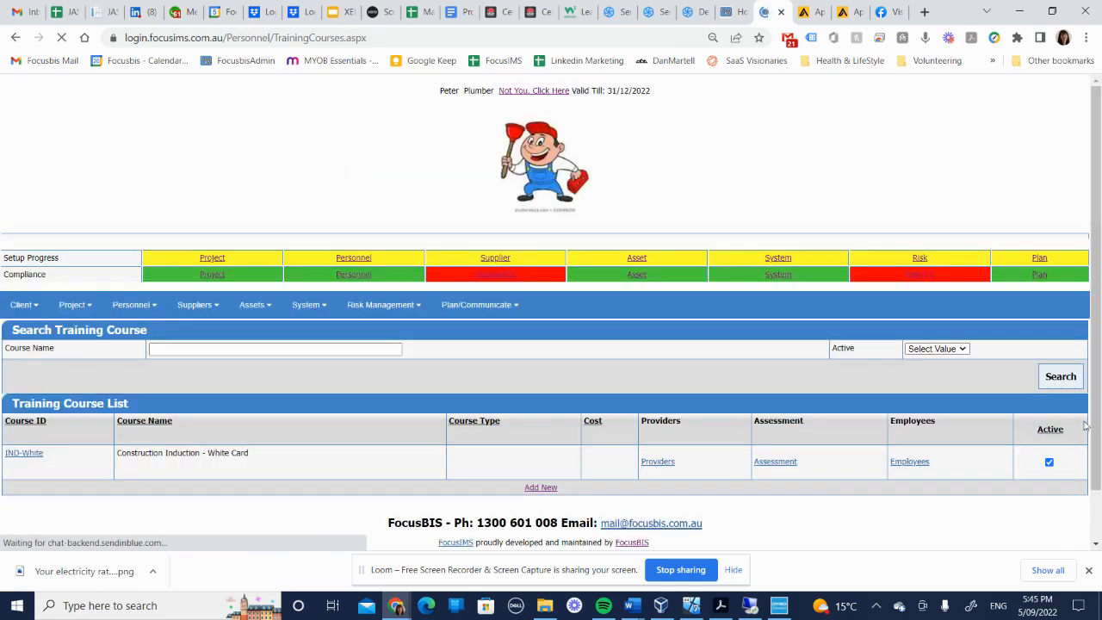
Start another training course with the number IND-Company and the name Company Induction
left_click(534, 488)
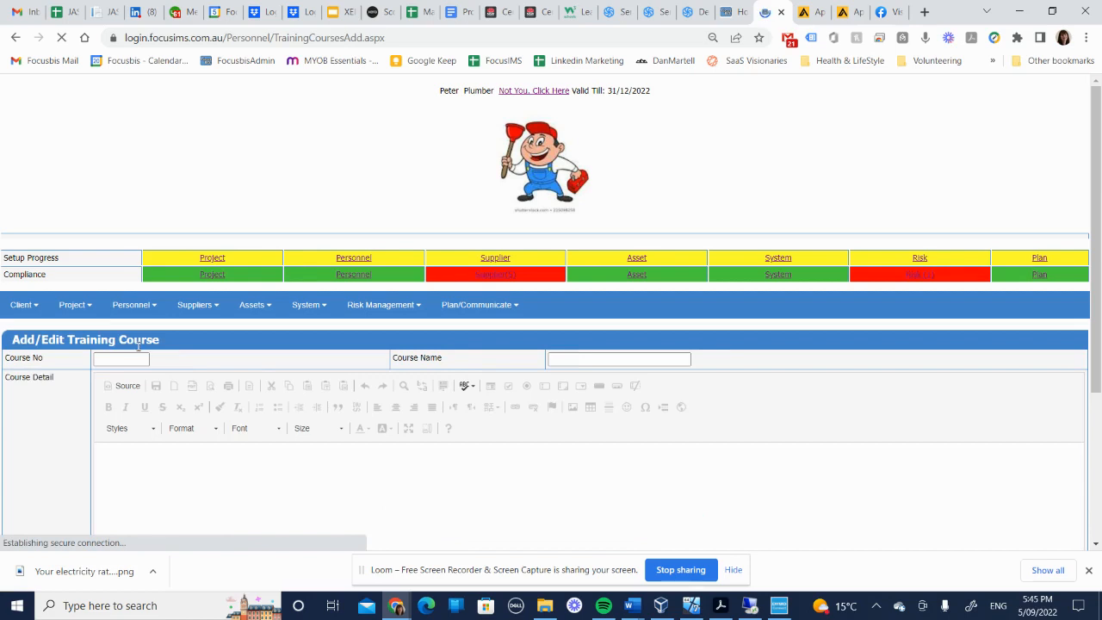
left_click(121, 360)
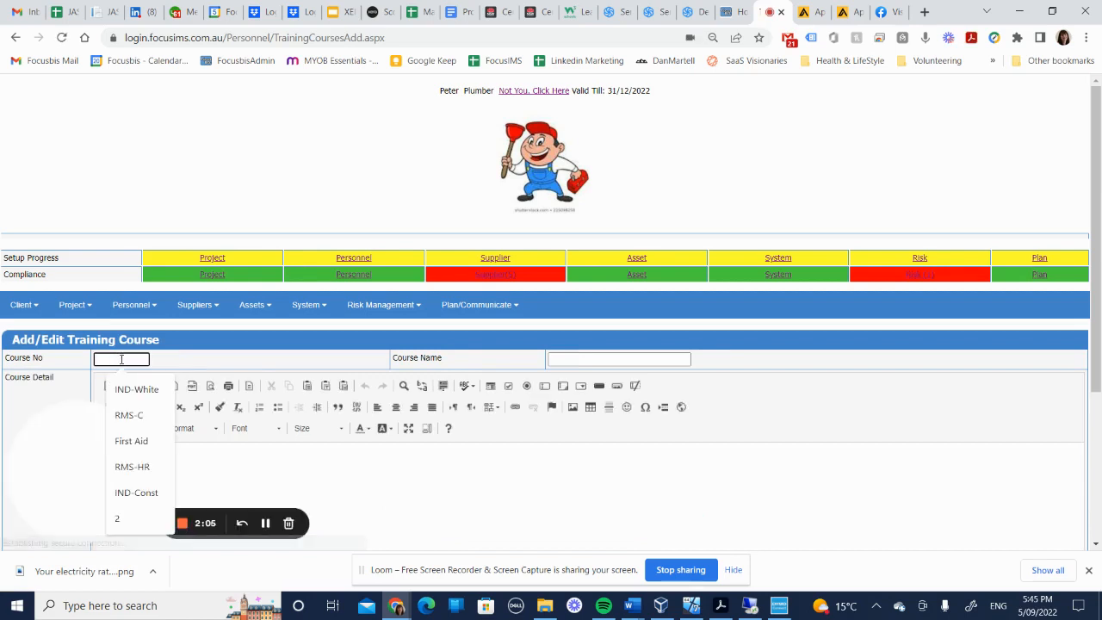
type("IND")
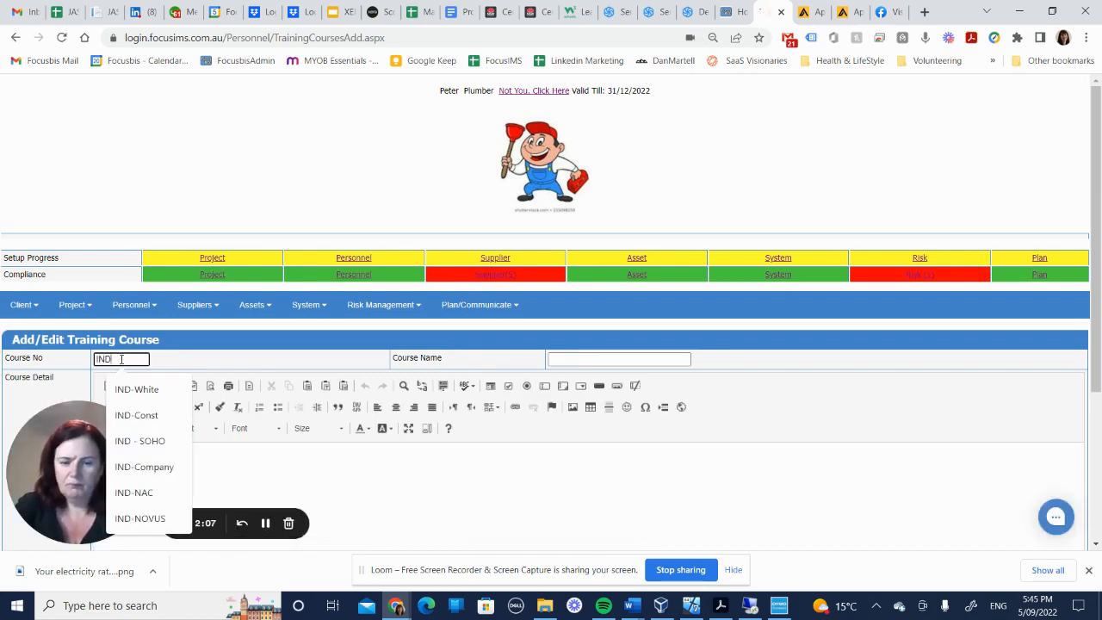
type("-")
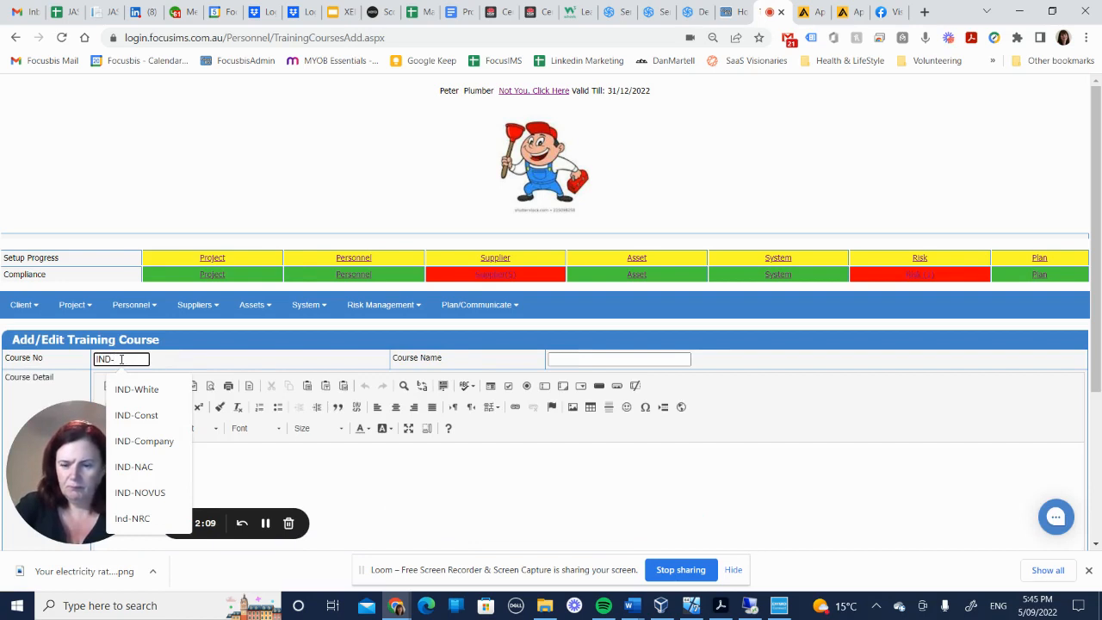
type("Company")
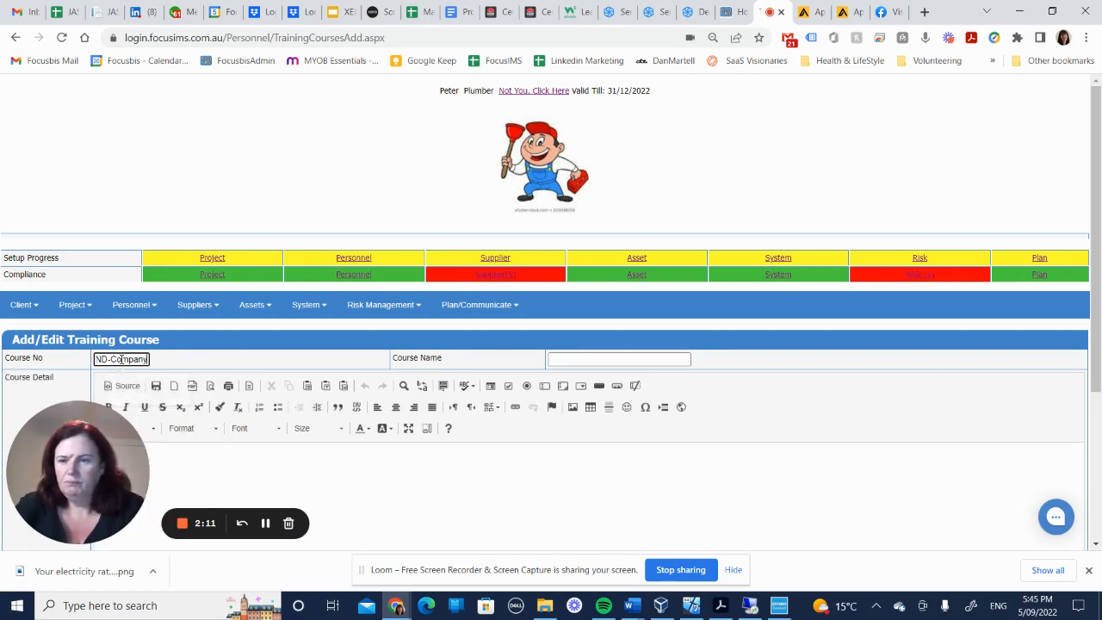
left_click(589, 360)
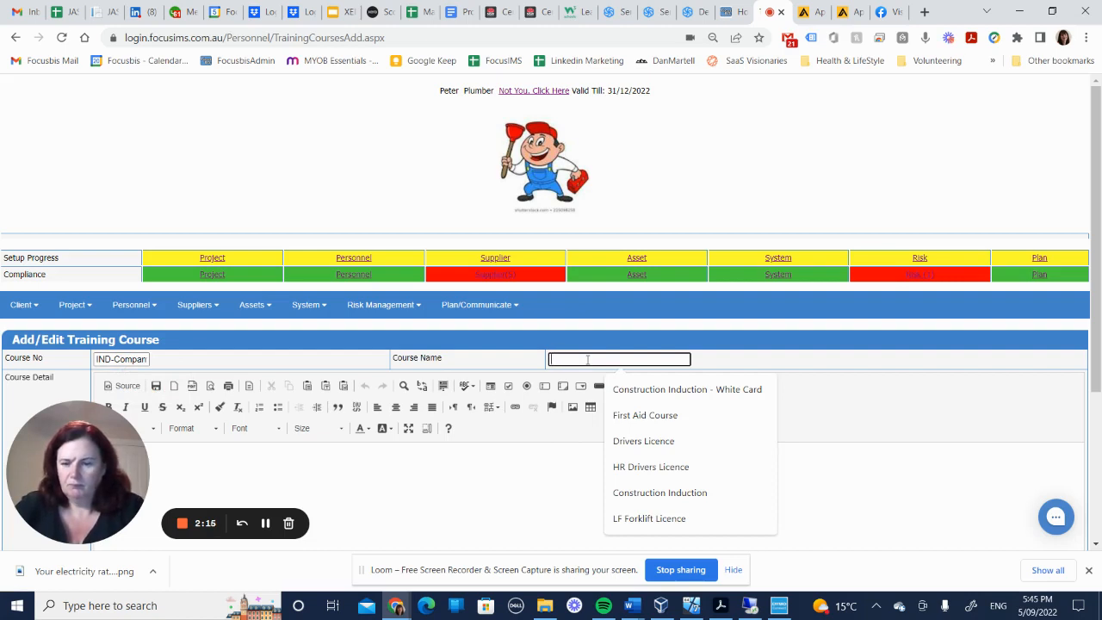
type("Company")
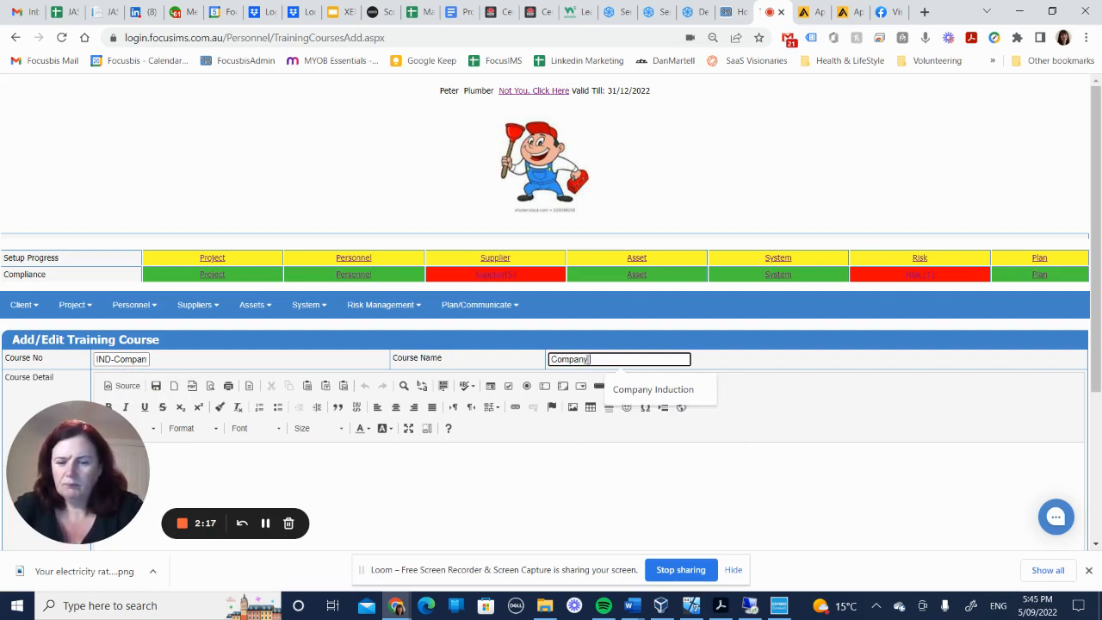
type(" Inductio")
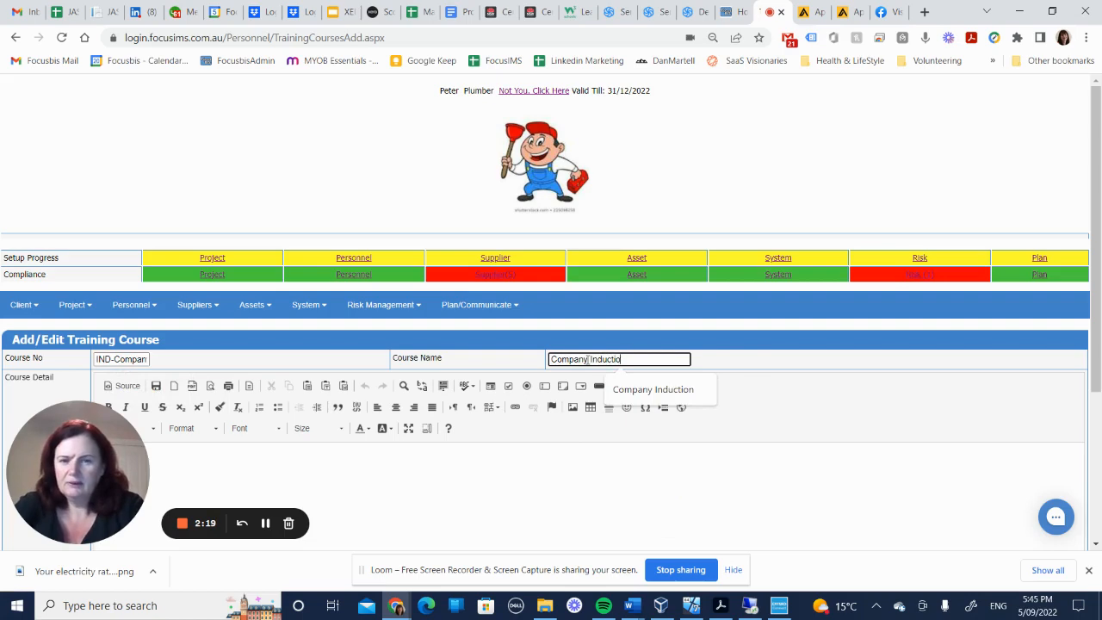
type("n")
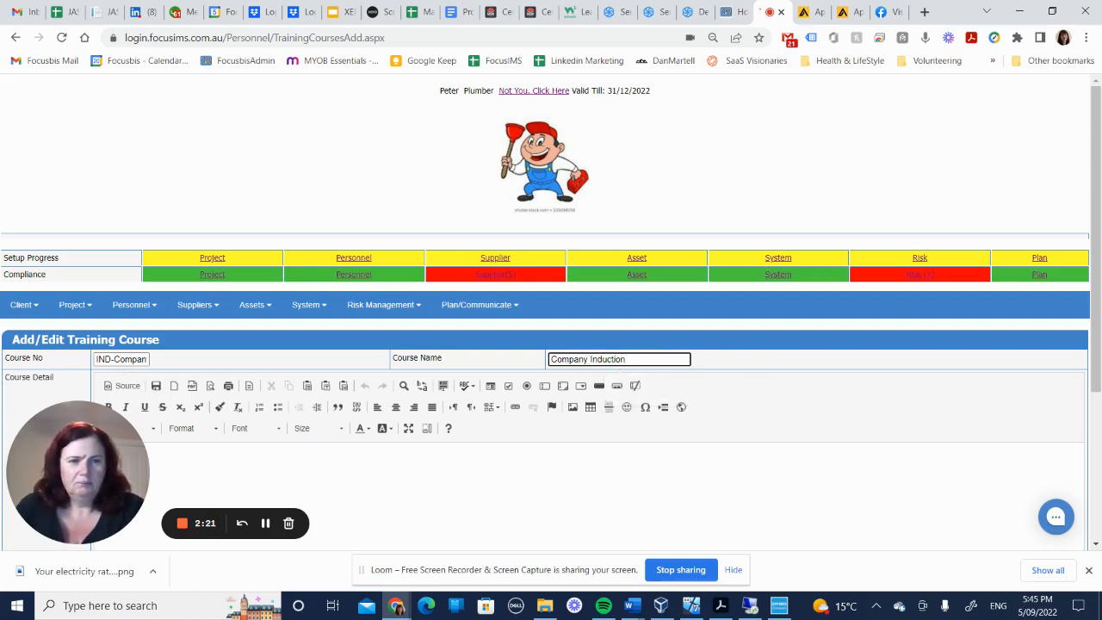
Set the company induction's course type to Online Internal and add it without an internal document link
left_click_drag(1096, 223, 1096, 342)
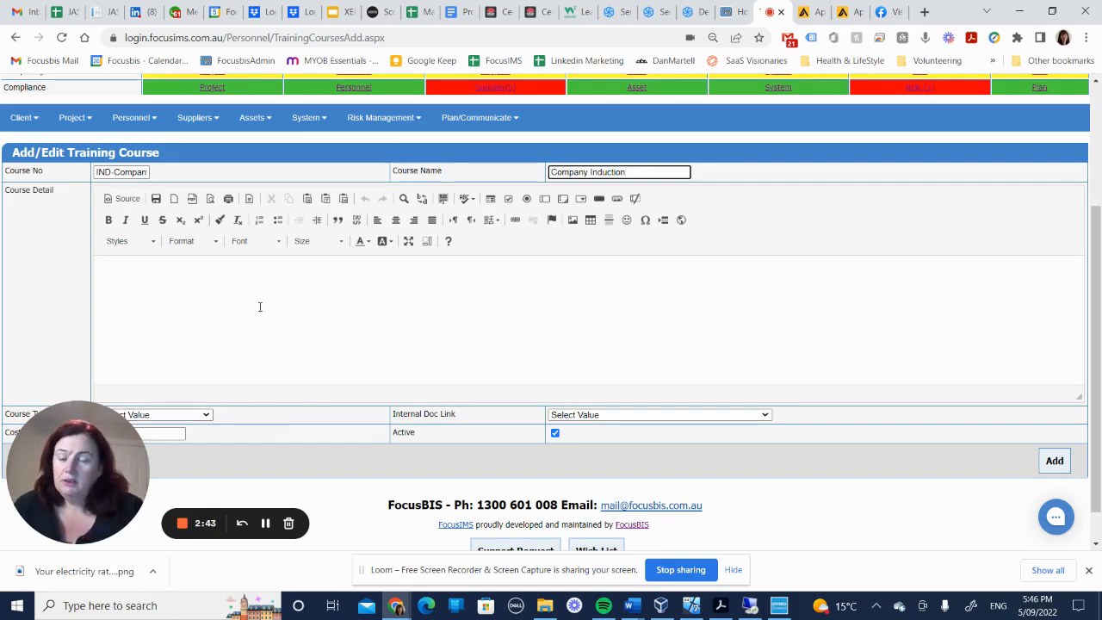
left_click(198, 417)
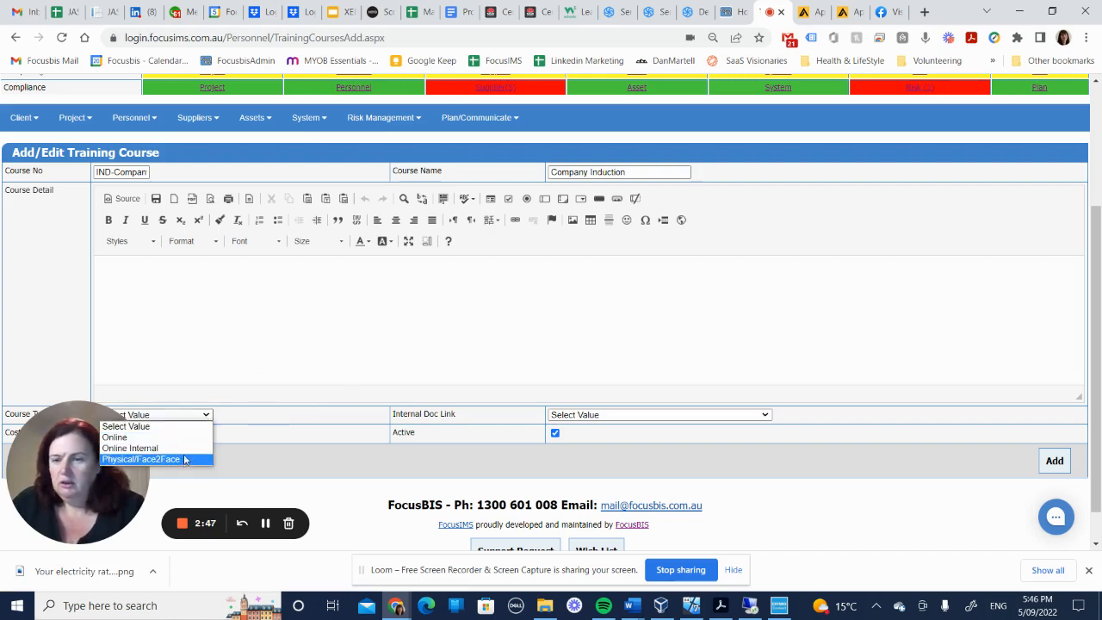
left_click(185, 448)
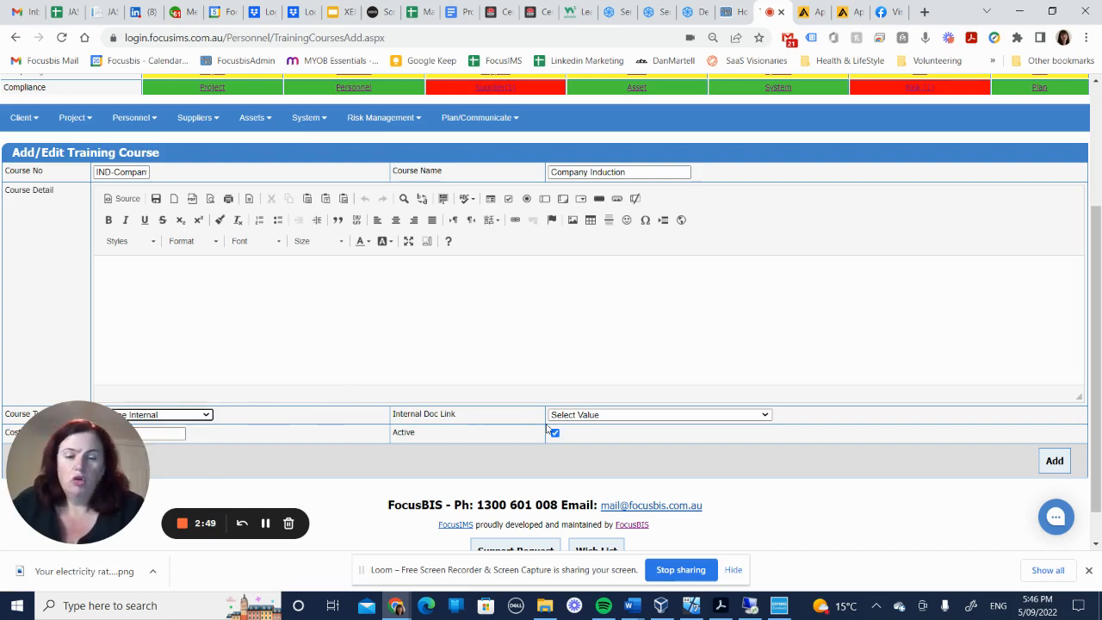
left_click(631, 415)
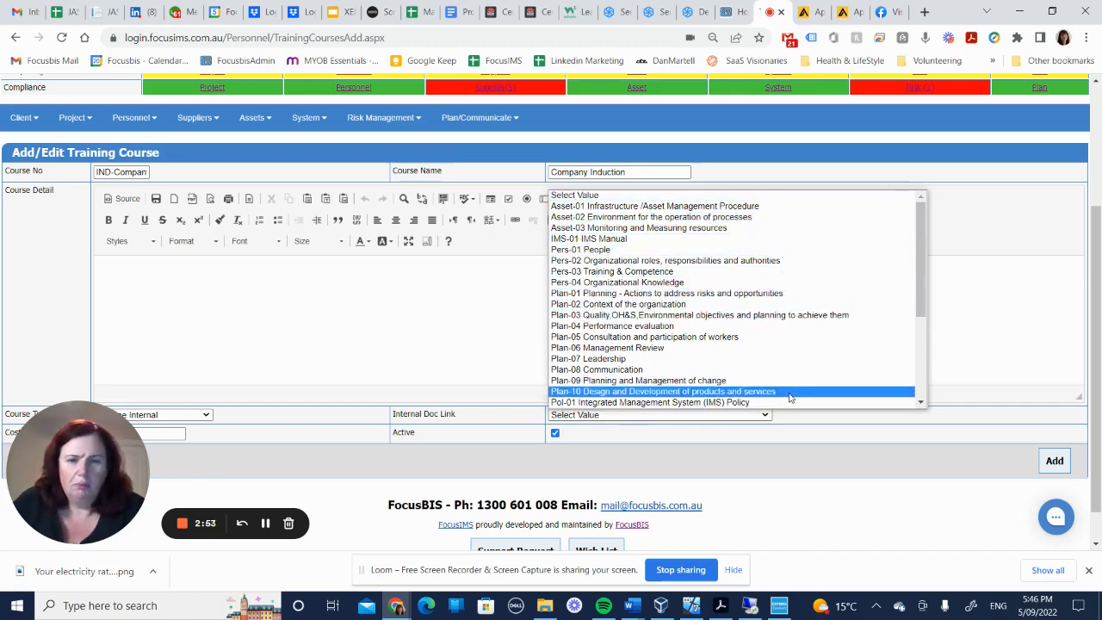
left_click(828, 440)
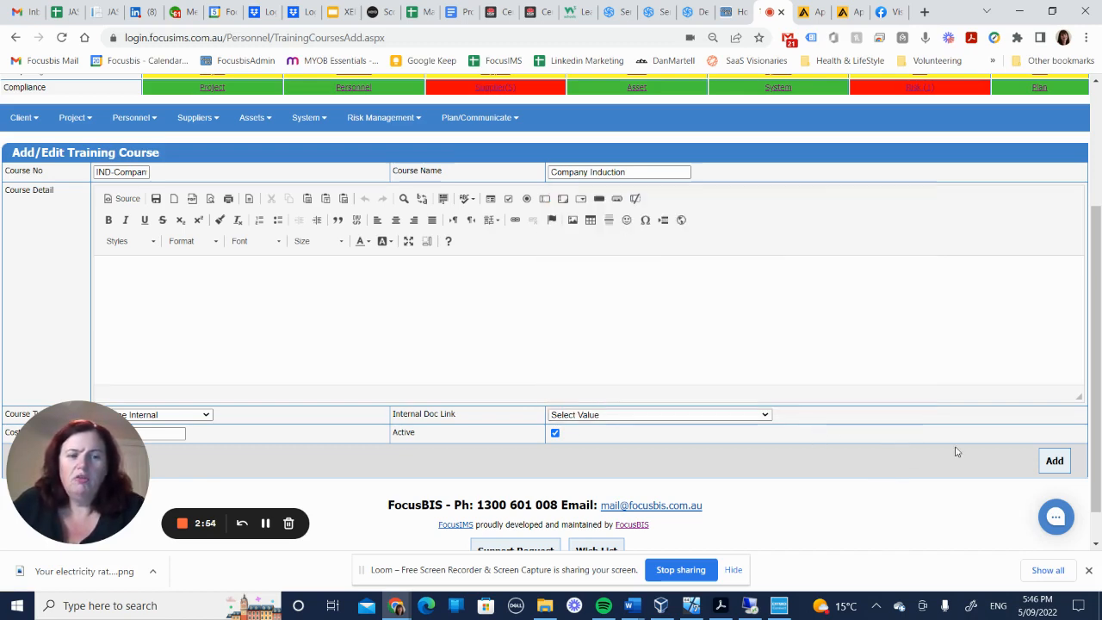
left_click(1053, 462)
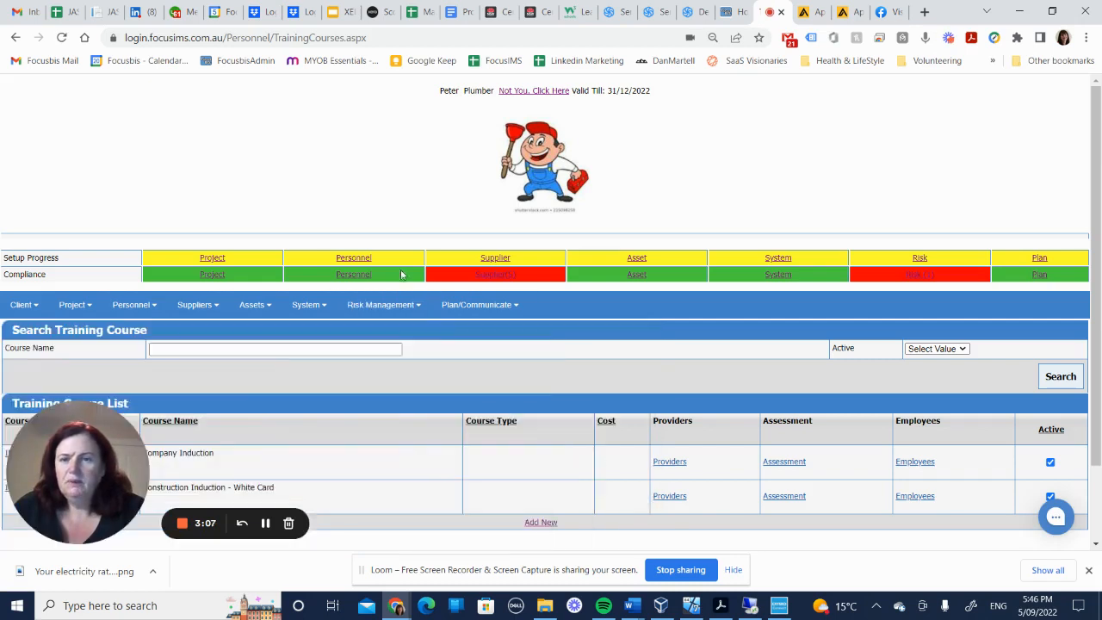
Return to the personnel setup checklist and open the Operations Manager job description for editing
left_click(356, 259)
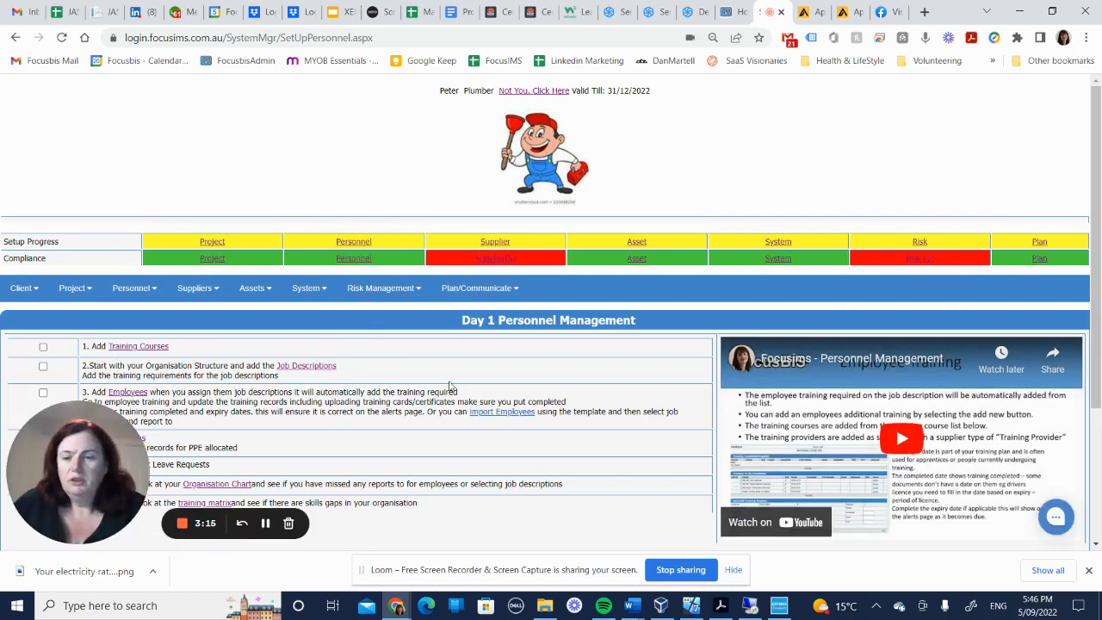
left_click(304, 367)
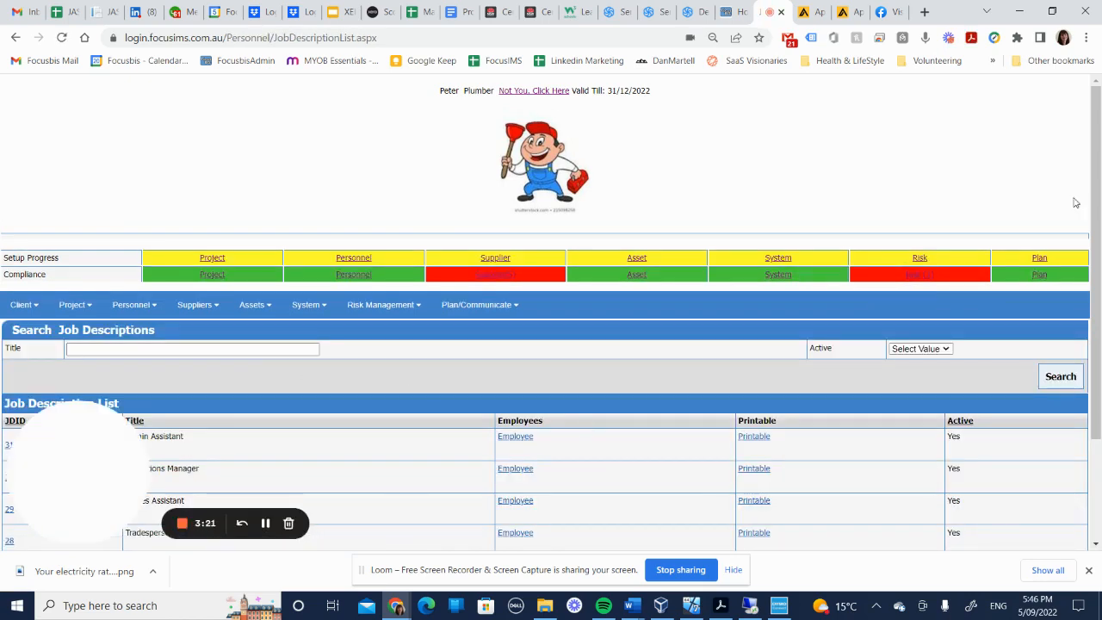
scroll(980, 300, "down", 3)
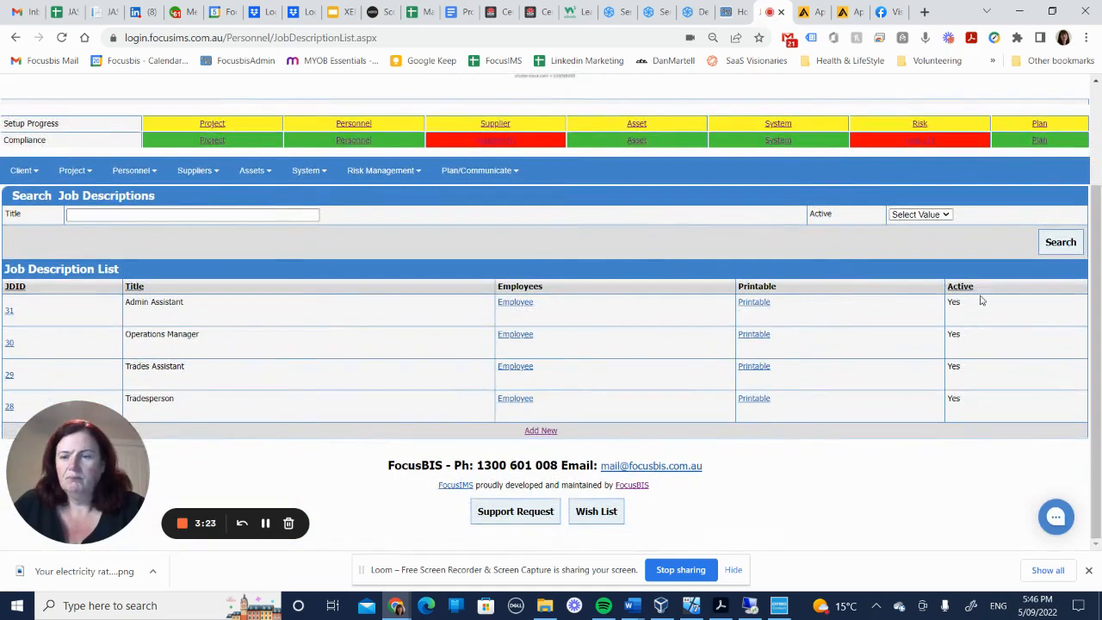
left_click(10, 344)
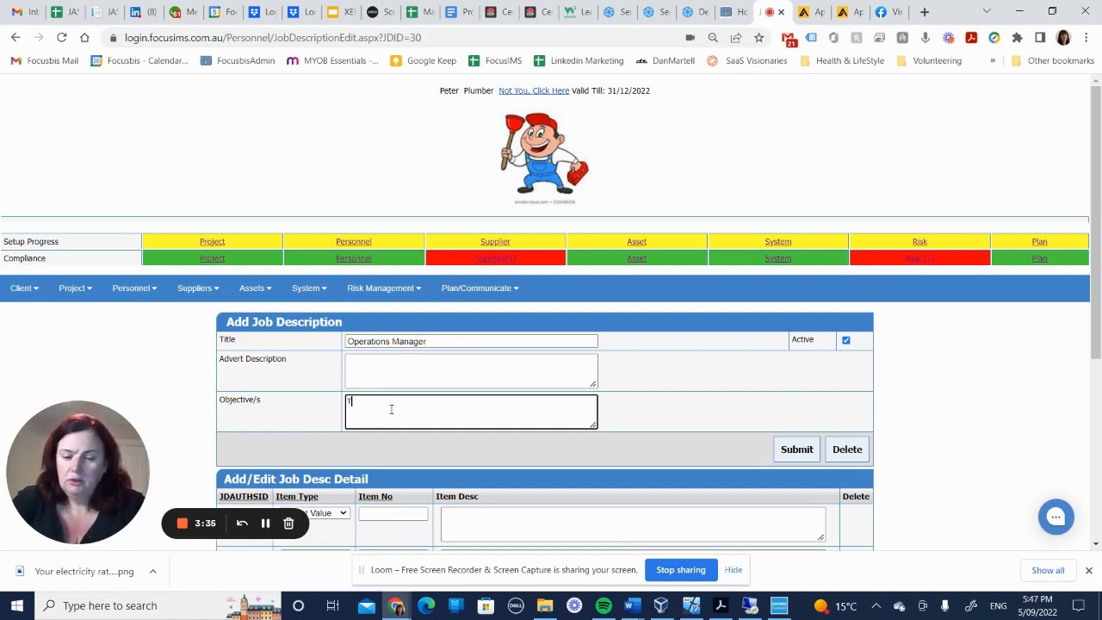
Enter the objective "To ensure smooth and effieicnt operations" for the Operations Manager and save it
type("ensure ")
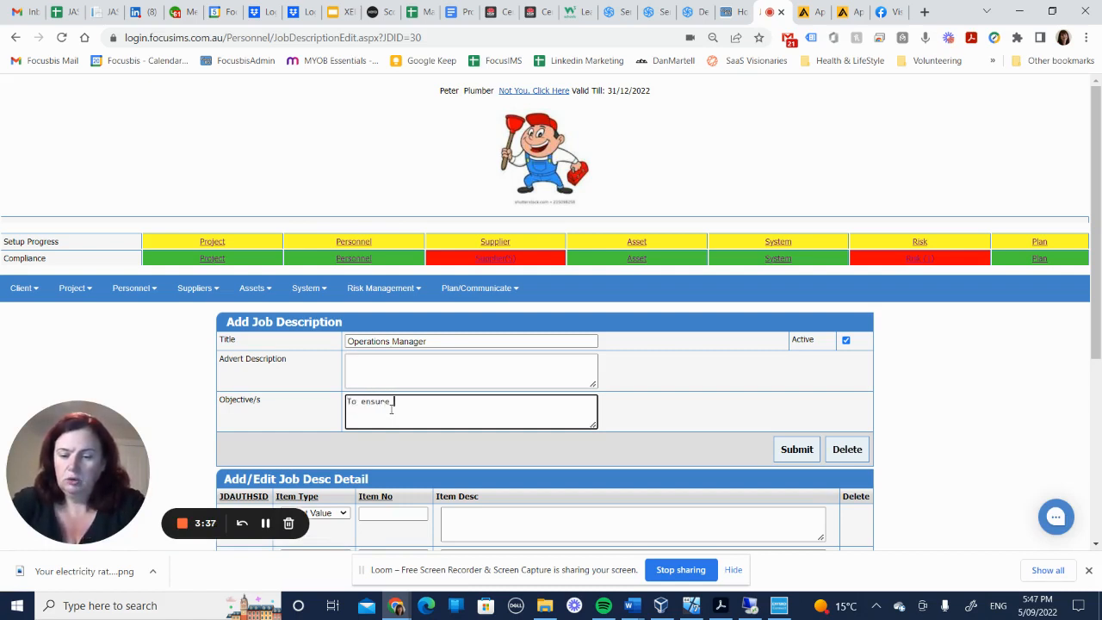
type("smooth")
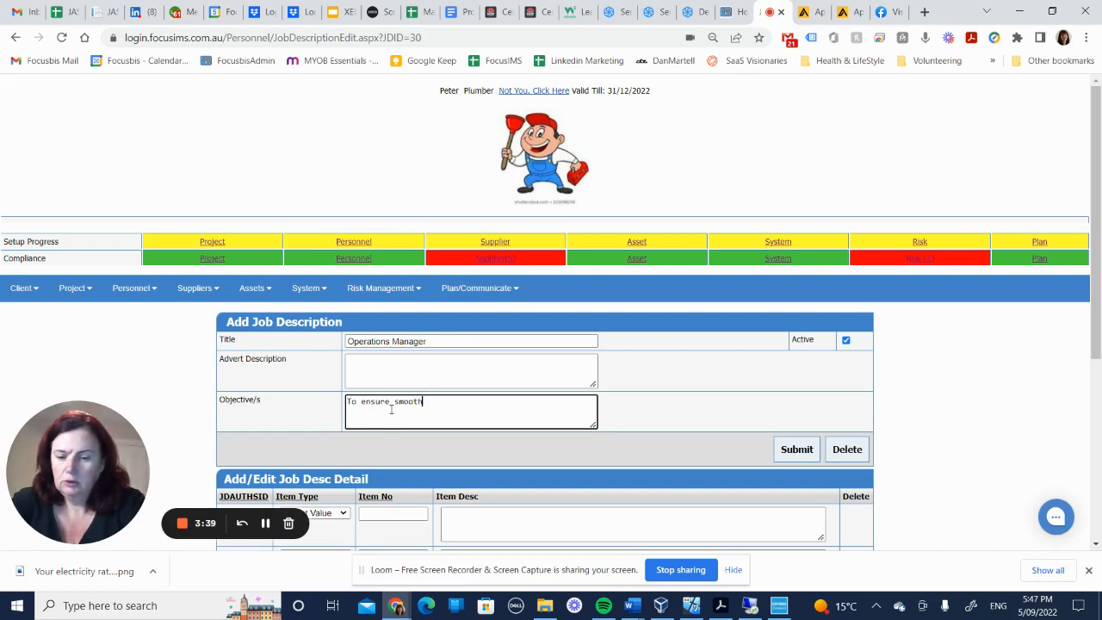
type(" and effeic")
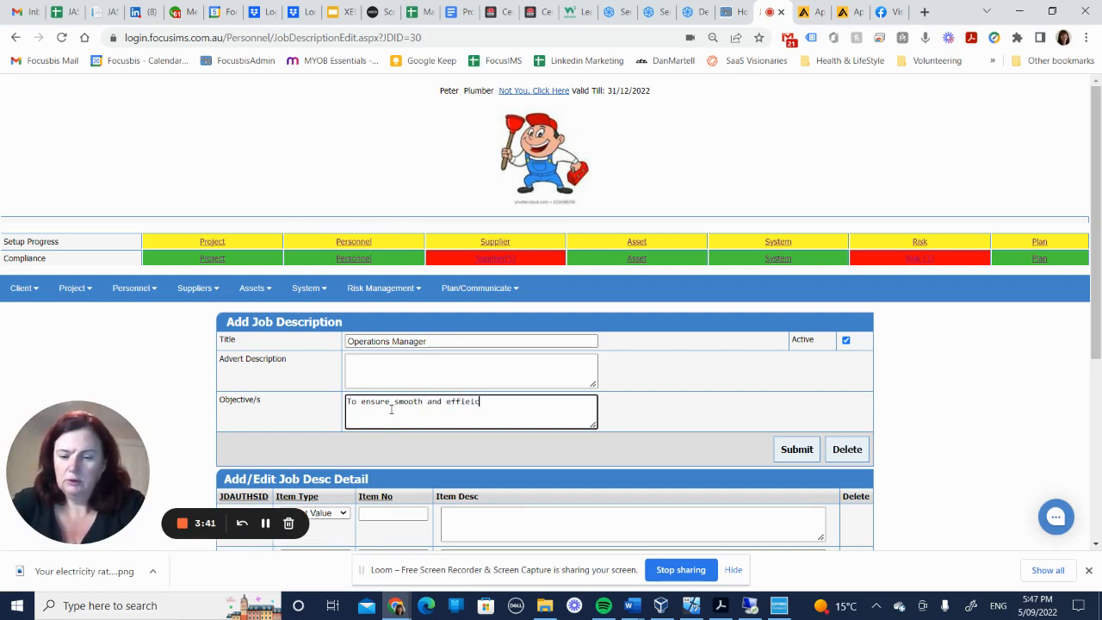
type("nt op")
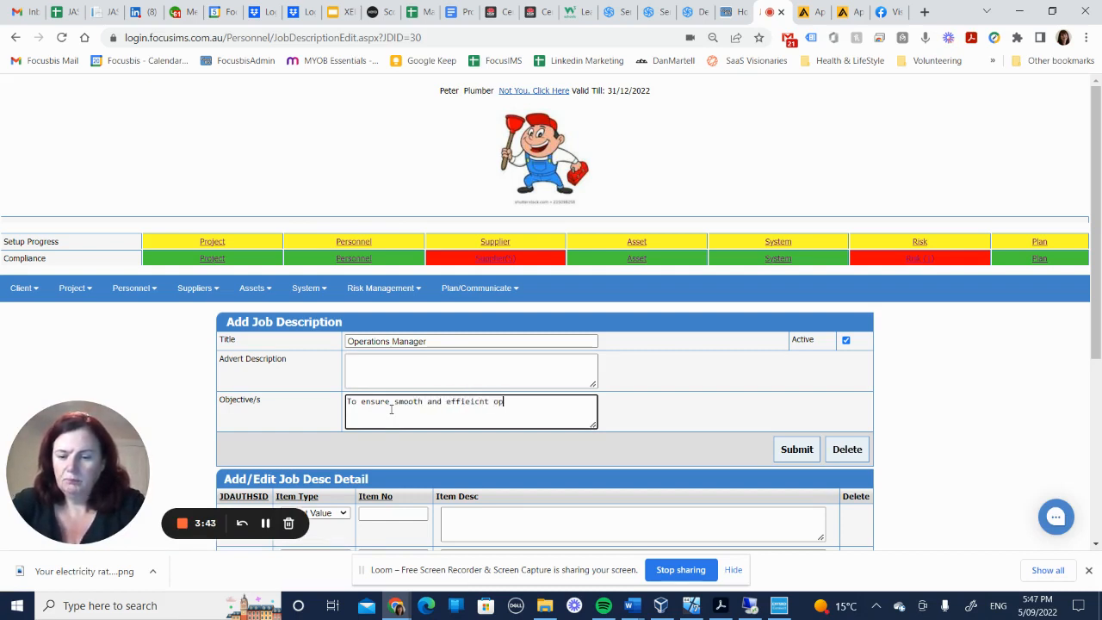
type("erations")
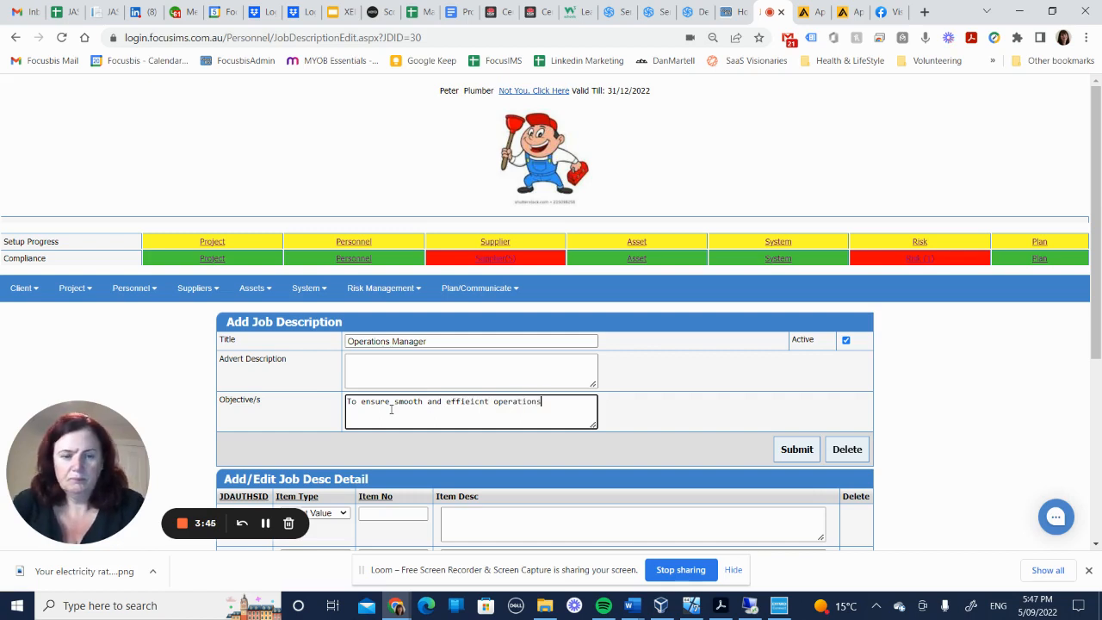
left_click(792, 454)
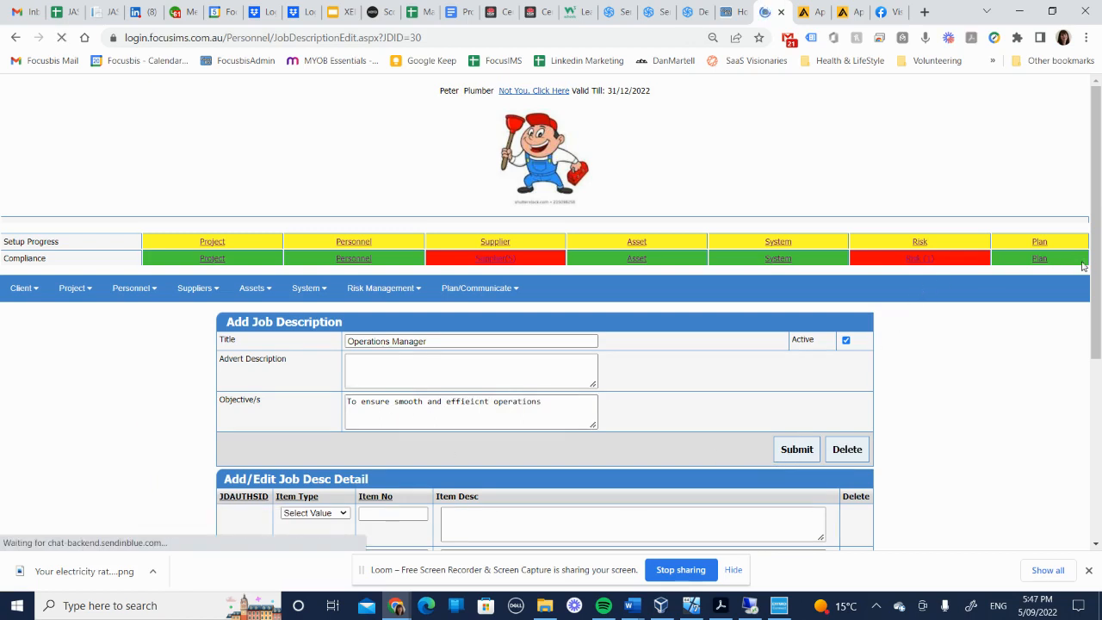
Fill the first job description detail row as a Responsibility item reading "Ensure all staff are scheduled daily"
left_click_drag(1097, 277, 1097, 394)
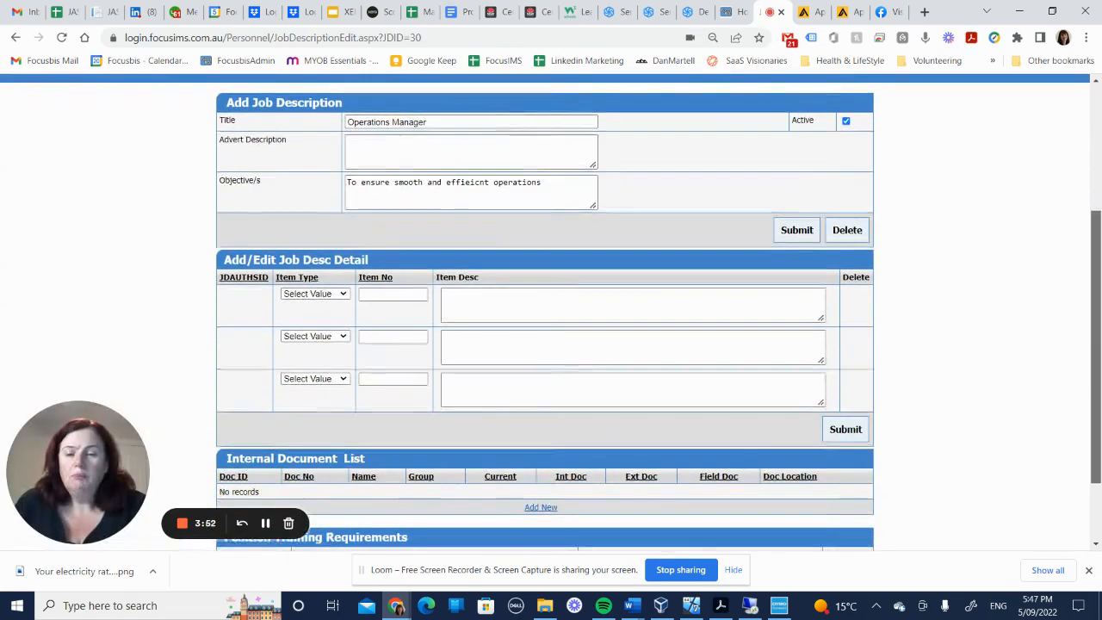
left_click(320, 294)
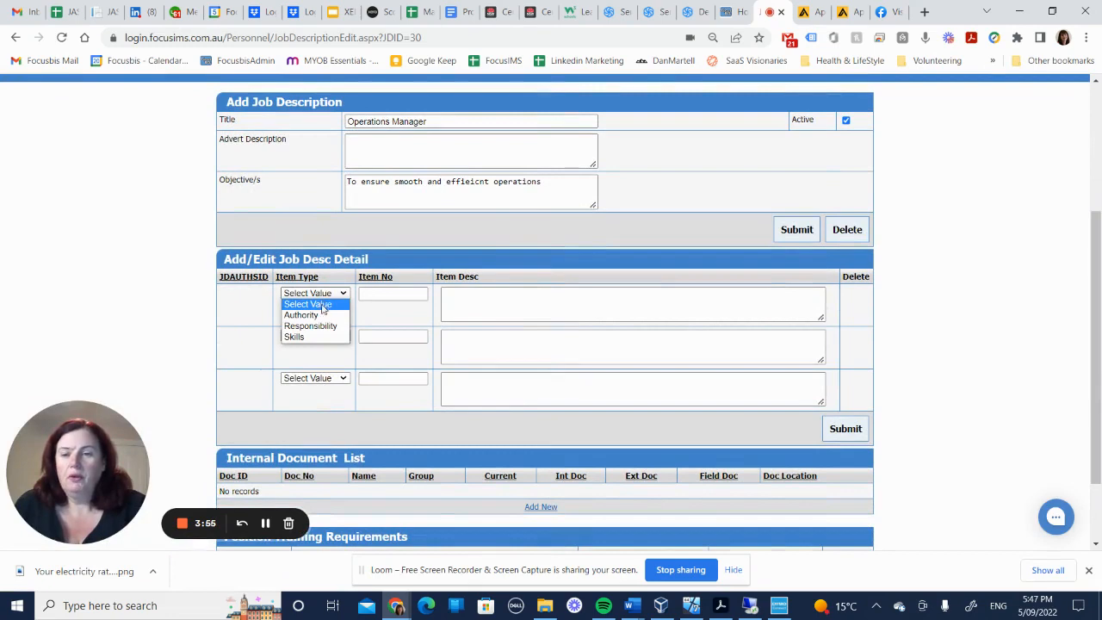
left_click(326, 331)
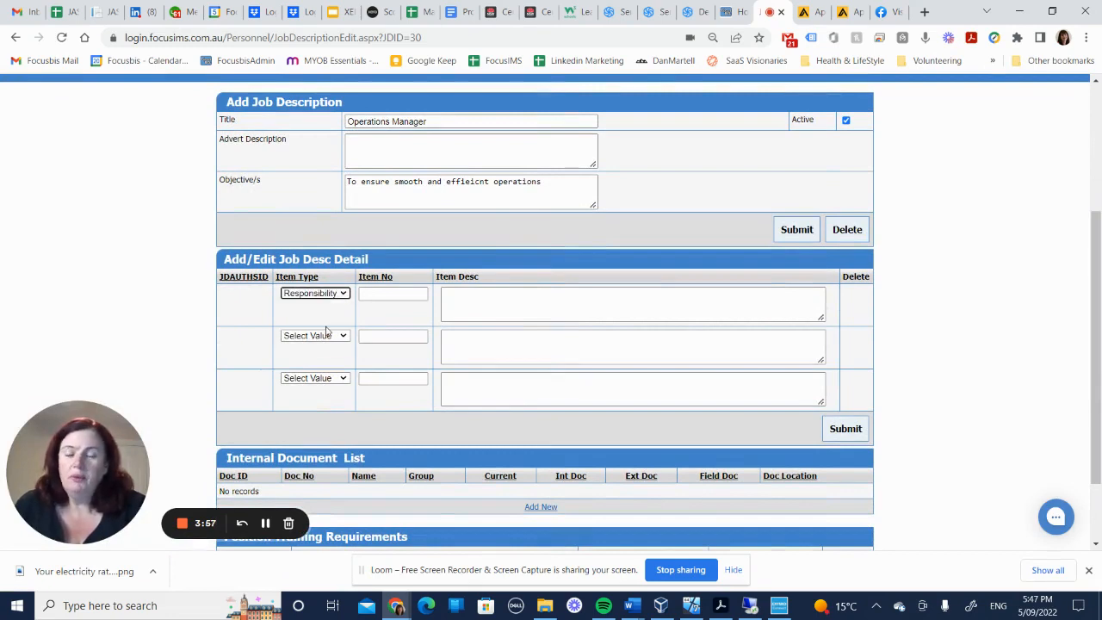
left_click(455, 301)
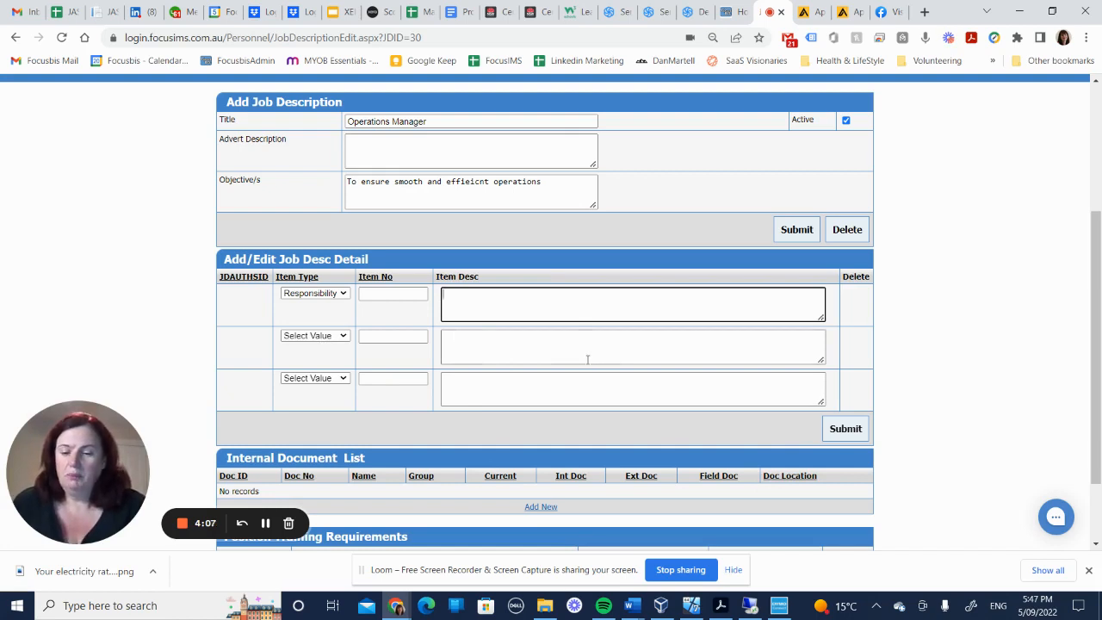
type("Ensure ")
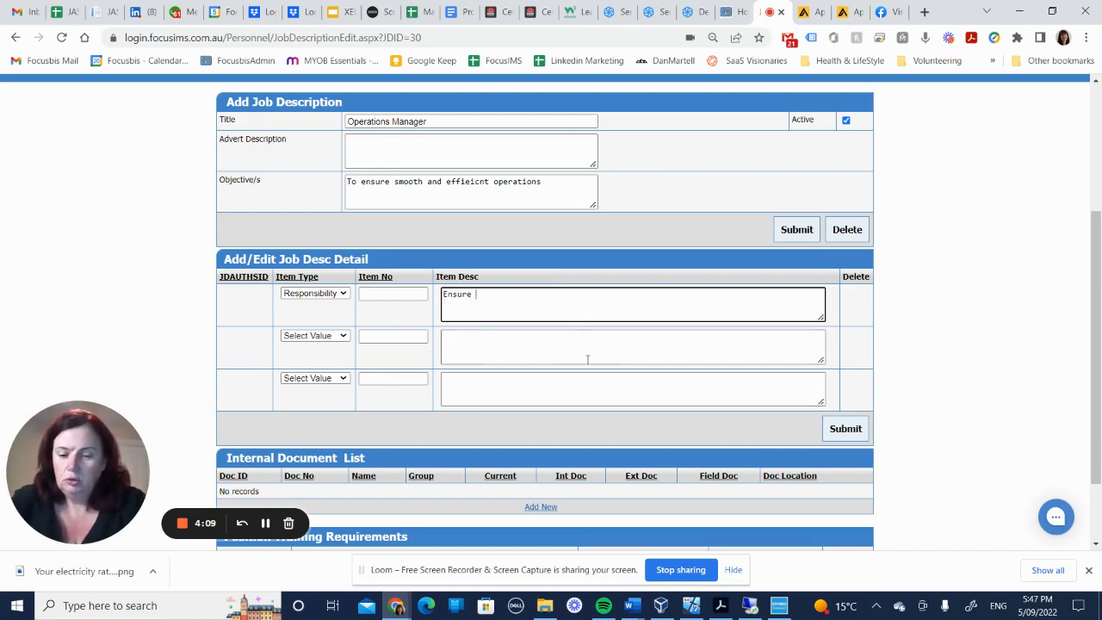
type("all staff are")
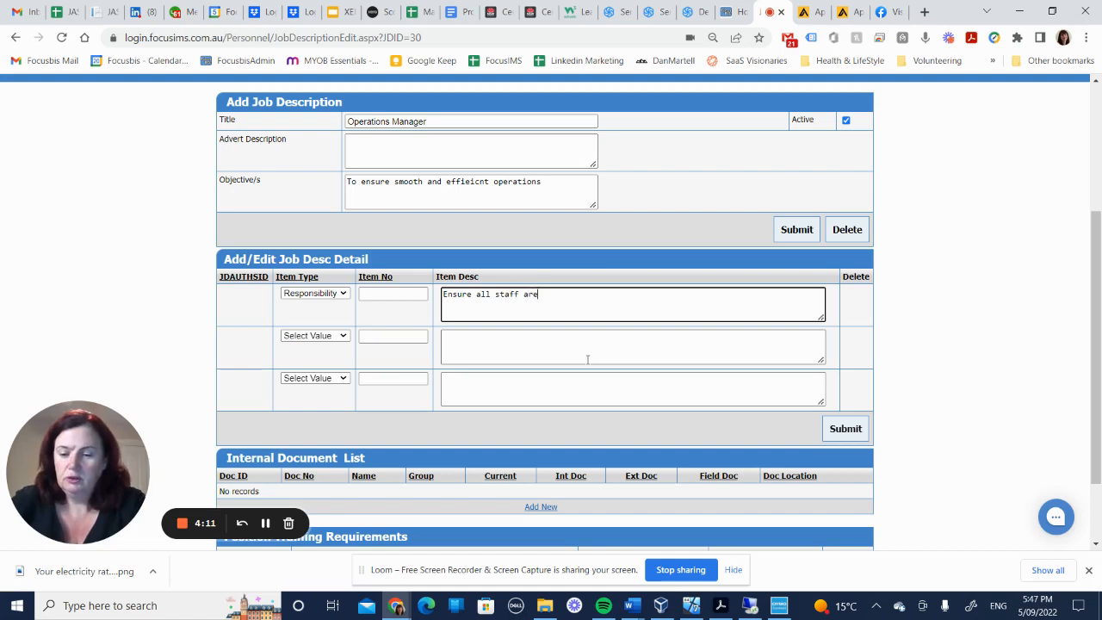
type(" schedule")
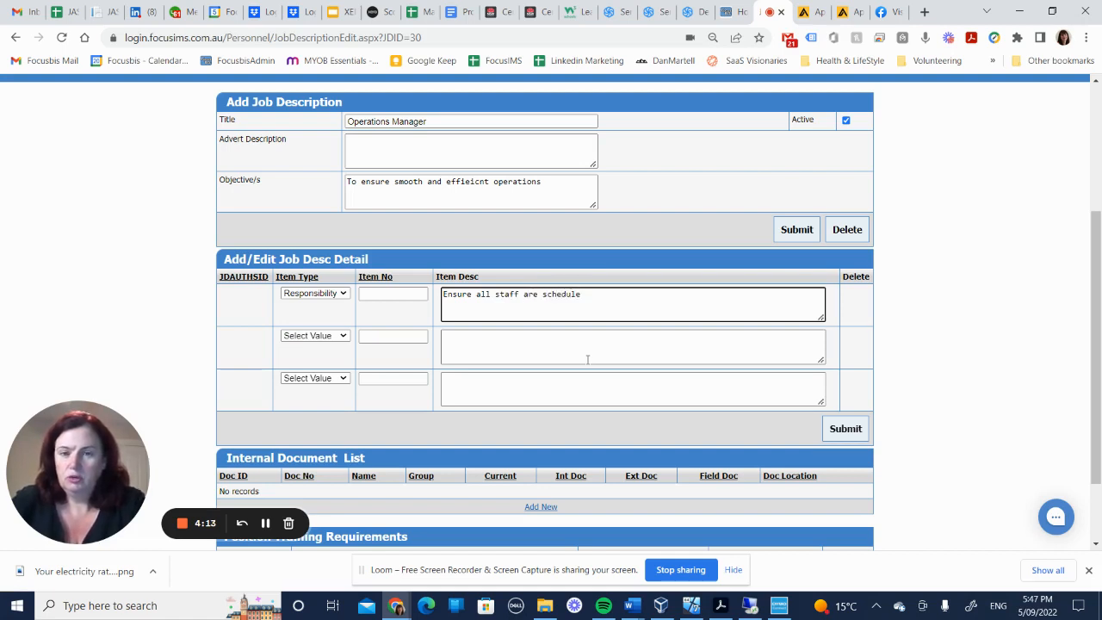
type("d a")
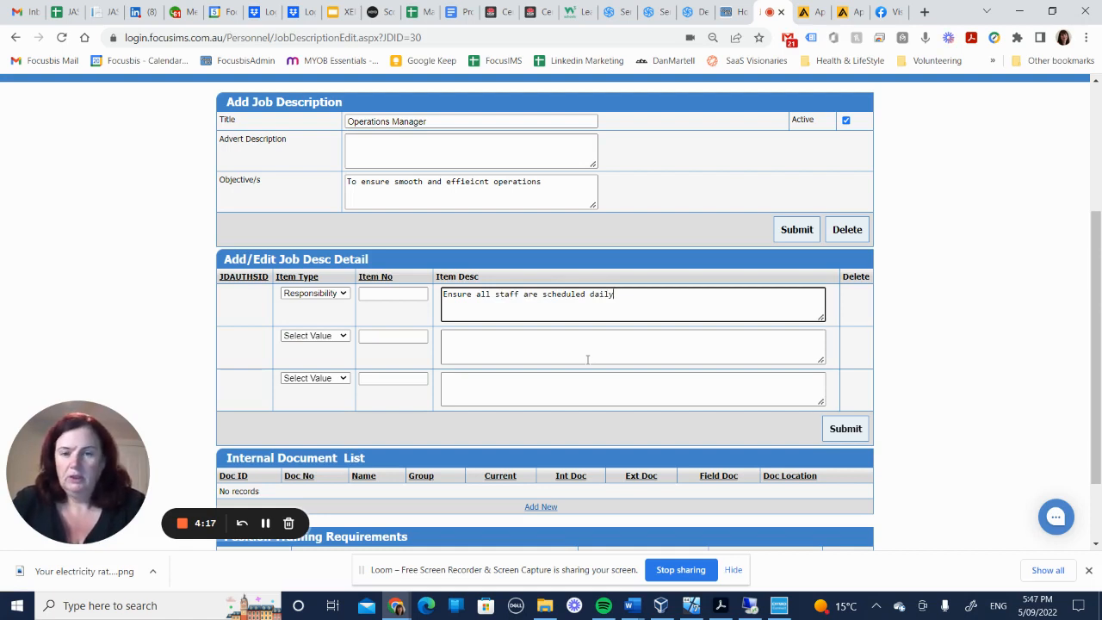
left_click(314, 335)
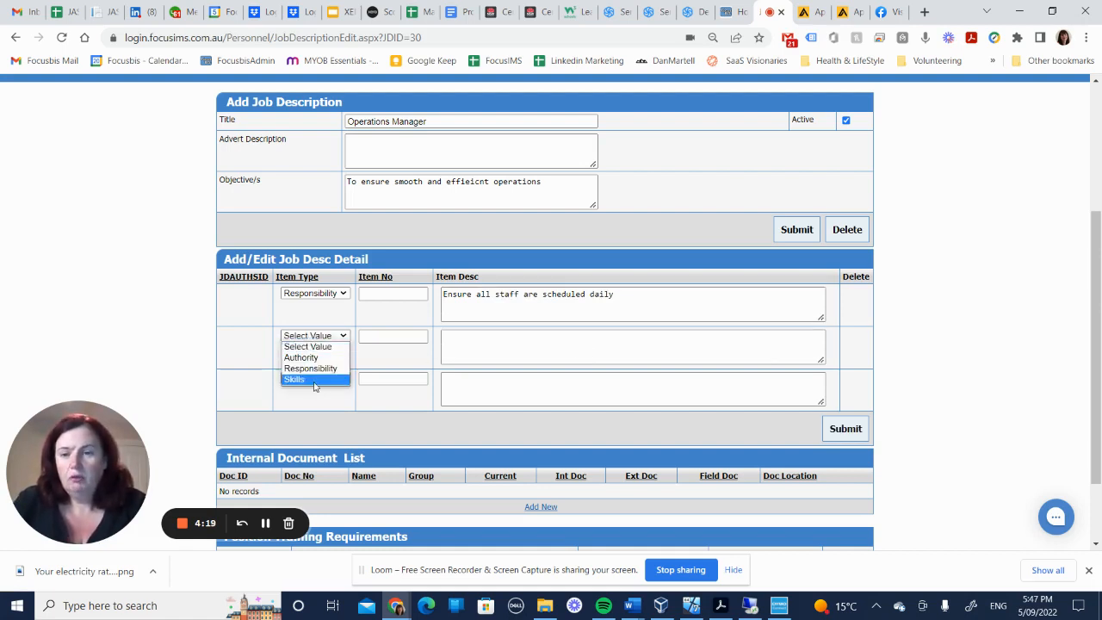
left_click(310, 369)
left_click(485, 349)
End the first responsibility sentence with a period and add a second line, "Ensure all jobs are completed within KPI Timeframes"
left_click(620, 301)
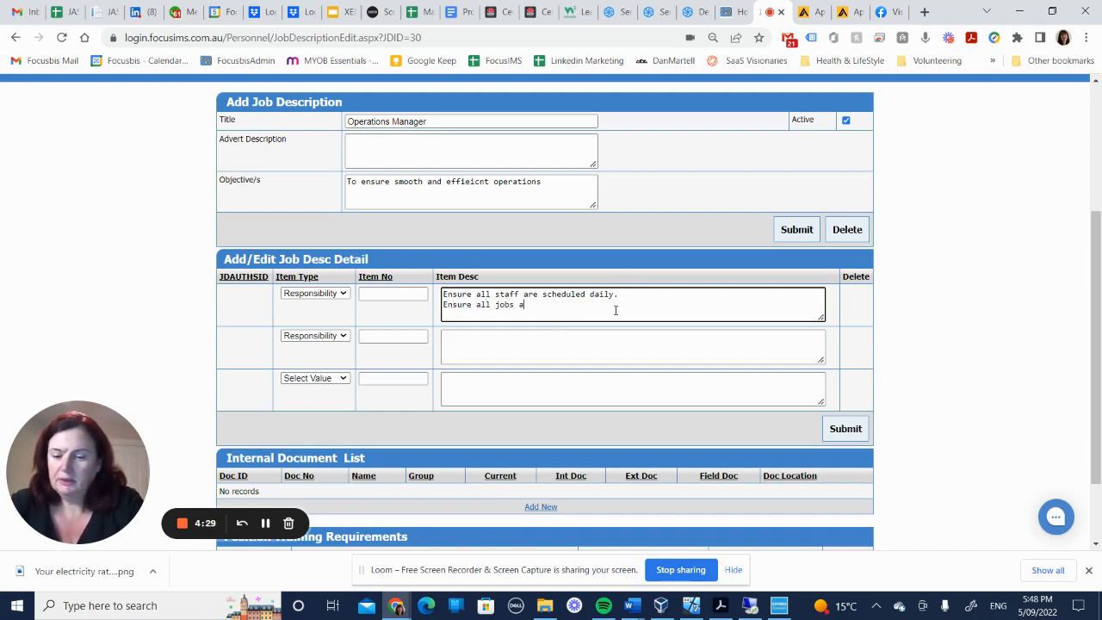
type("completed")
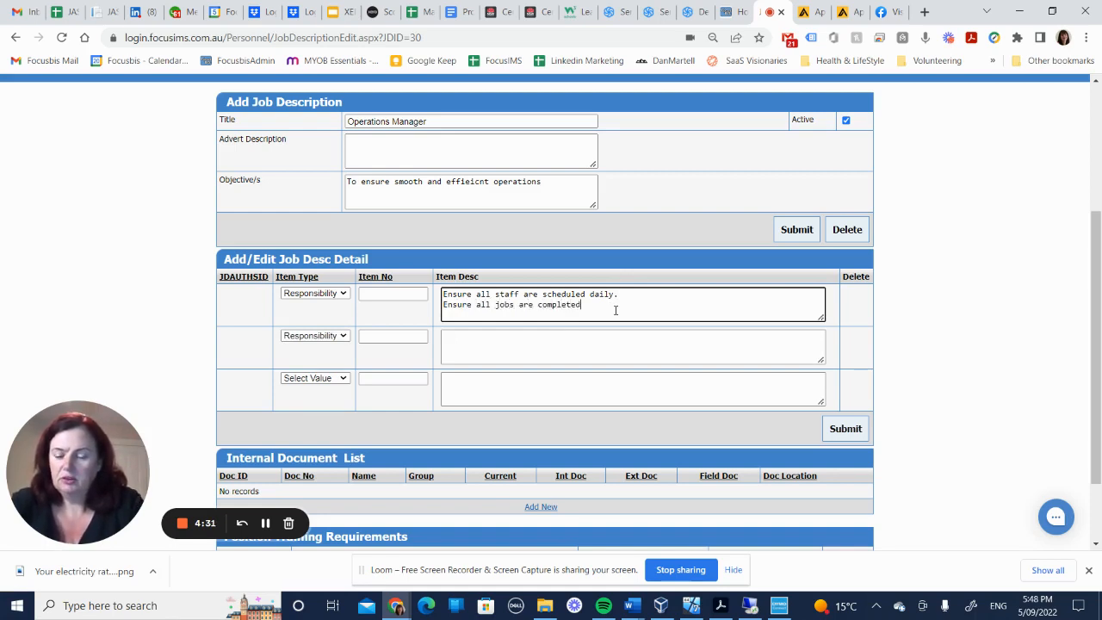
type(" within KPI")
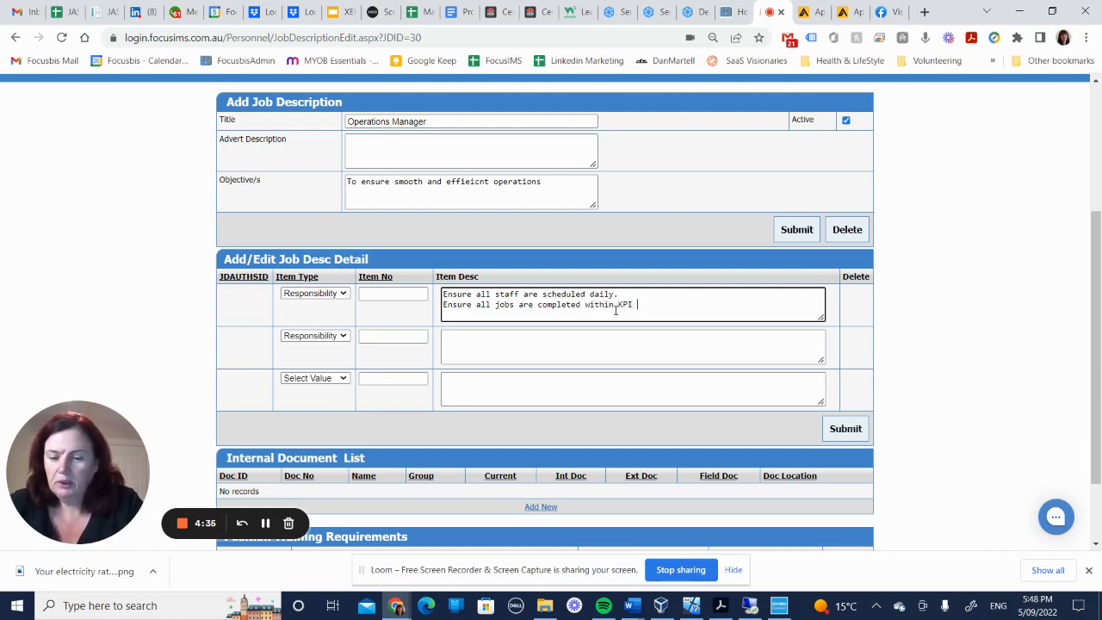
type(" Timeframes")
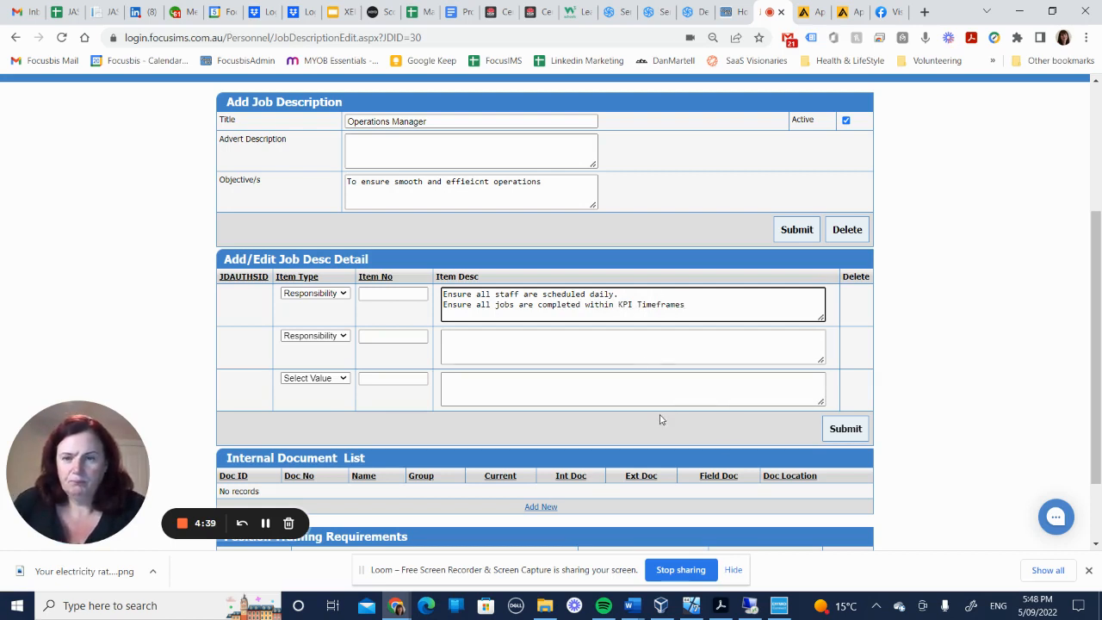
Make the second detail row an Authority item reading "Authorised to engage contractor" and save the job description details
left_click(309, 337)
left_click(303, 357)
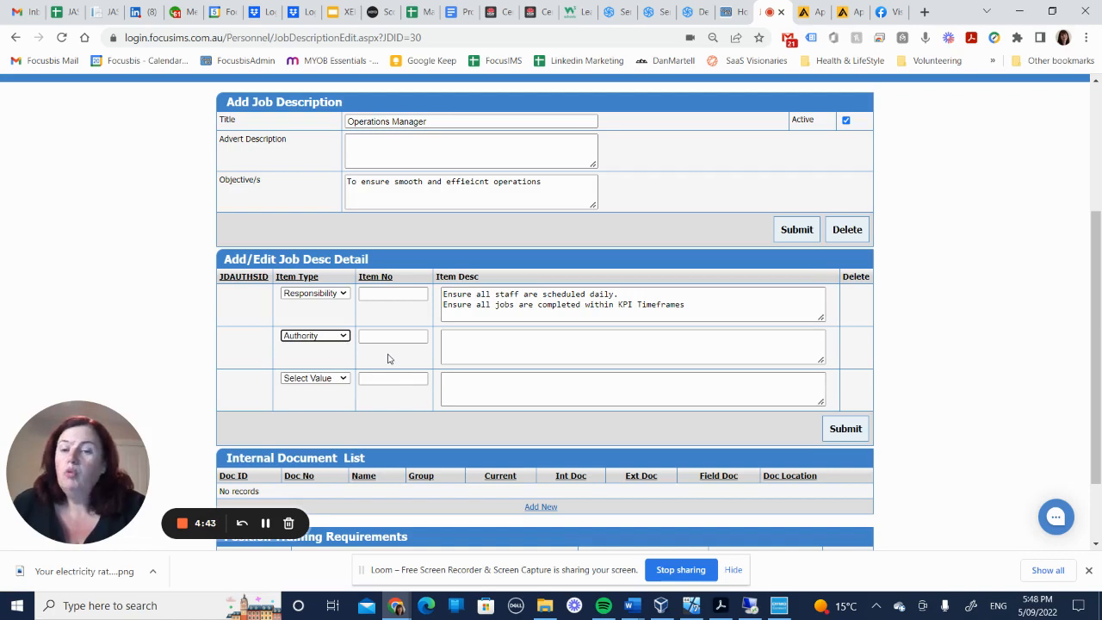
left_click(483, 346)
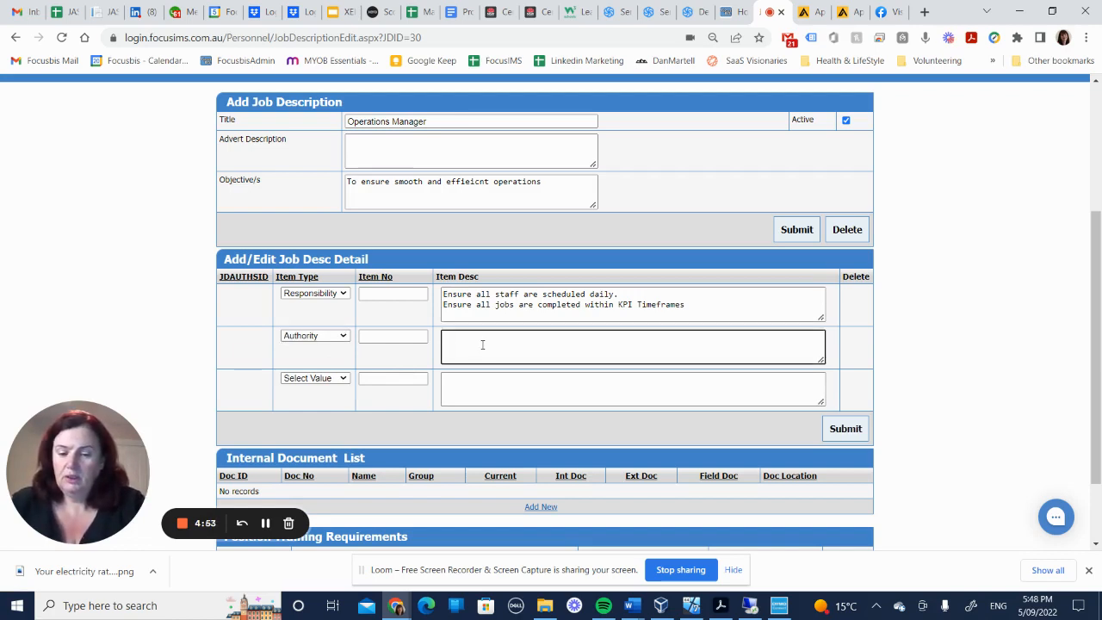
type("Autho")
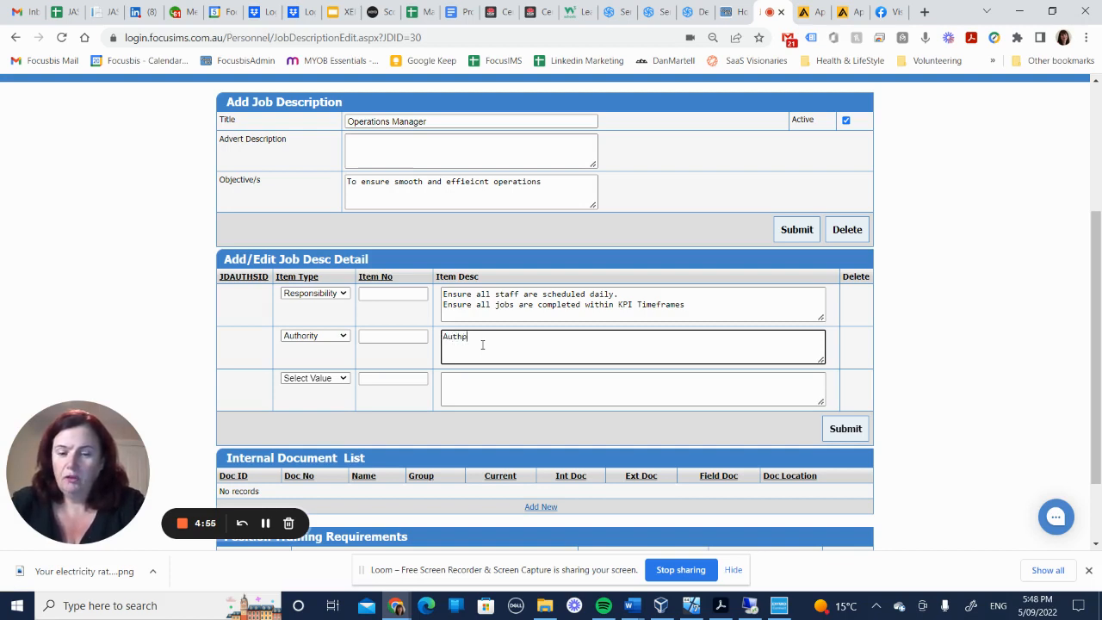
type("r")
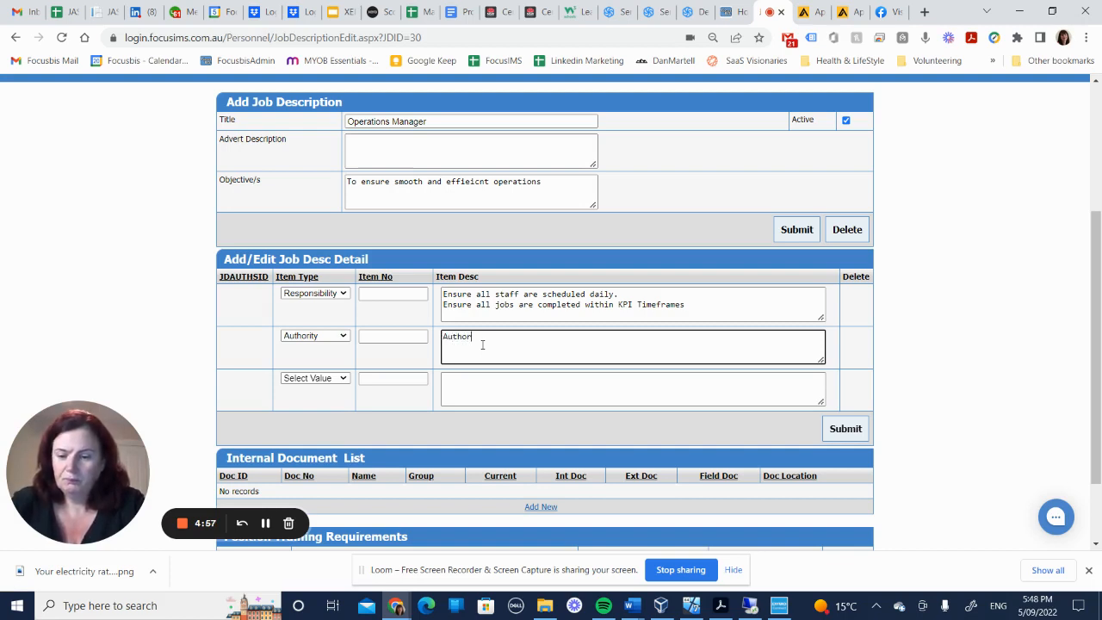
type("ised to eng")
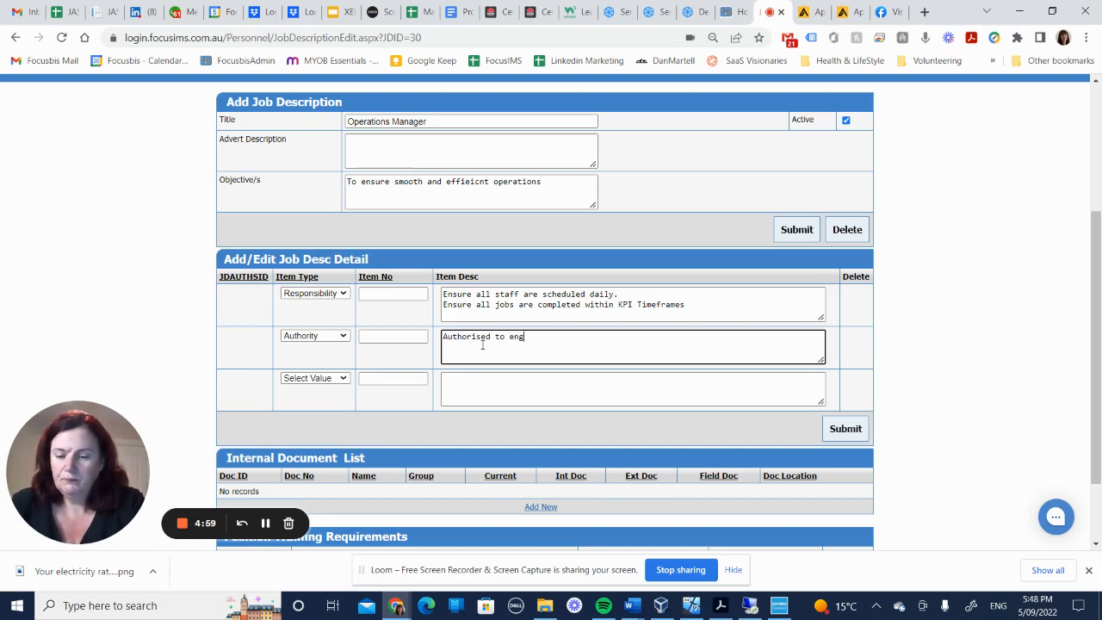
type("age contractor")
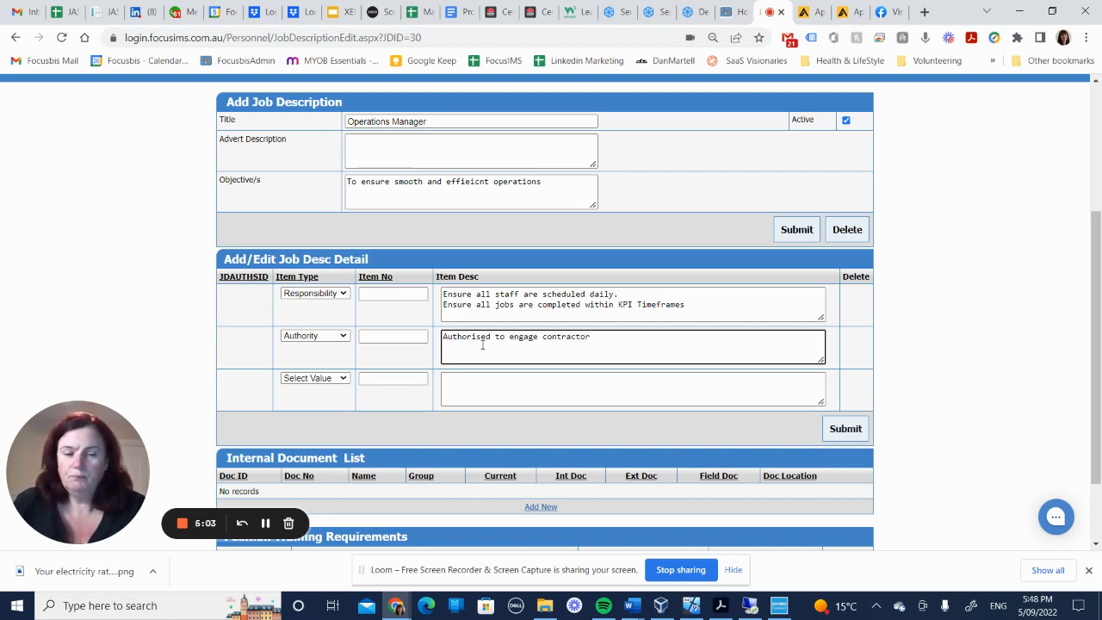
left_click(846, 428)
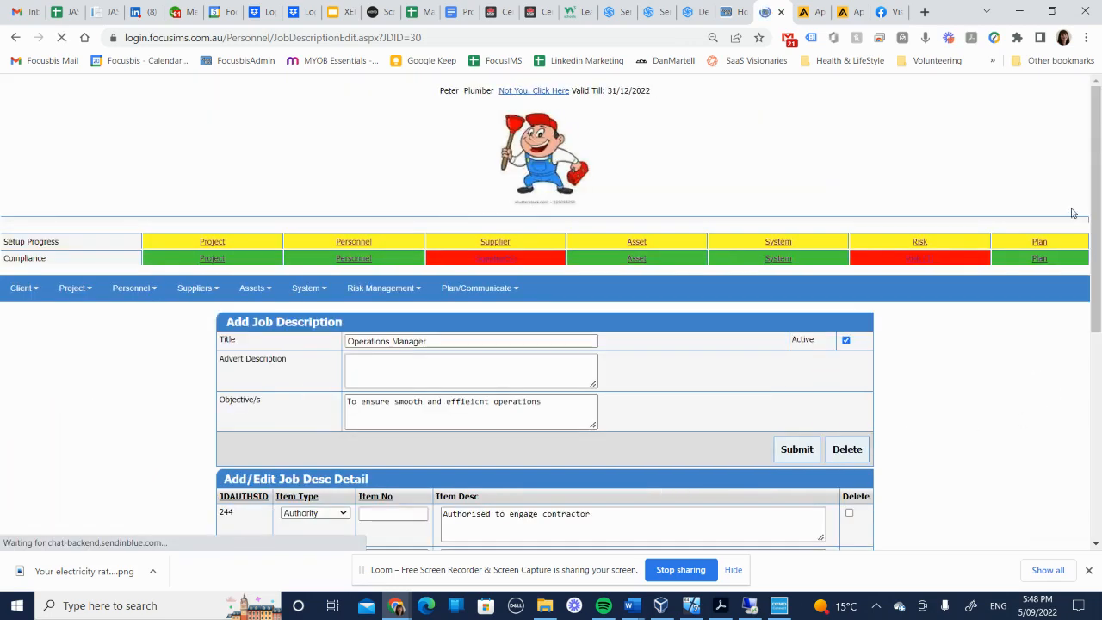
Add IND-White Construction Induction - White Card as a position training requirement with a timeframe of 0 months and save it
left_click_drag(1099, 183, 1100, 392)
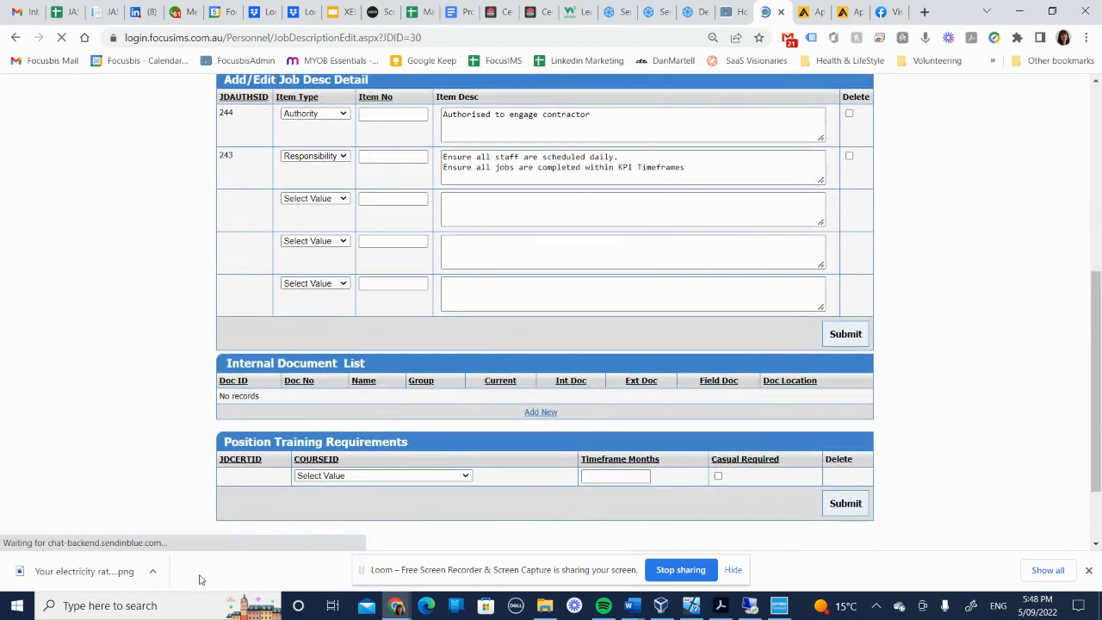
left_click(387, 477)
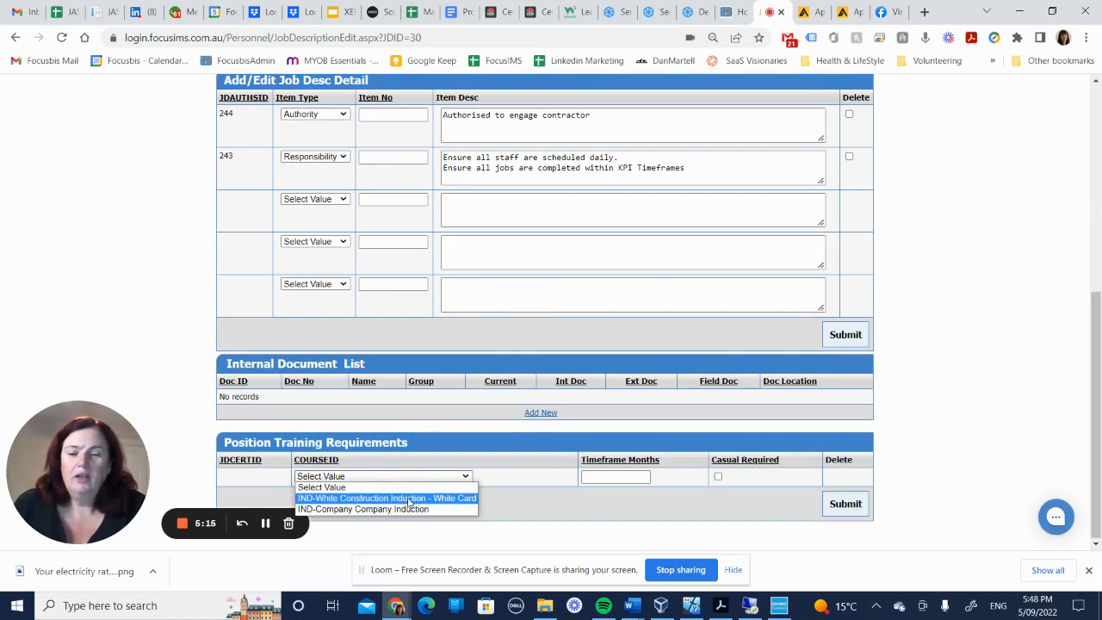
left_click(407, 498)
left_click(591, 478)
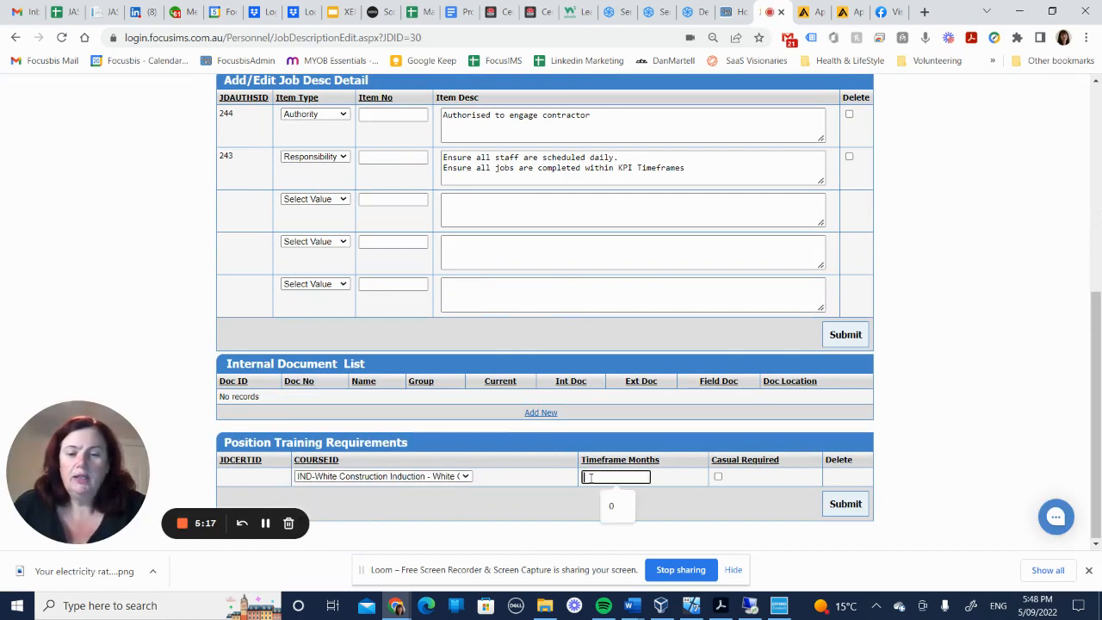
type("0")
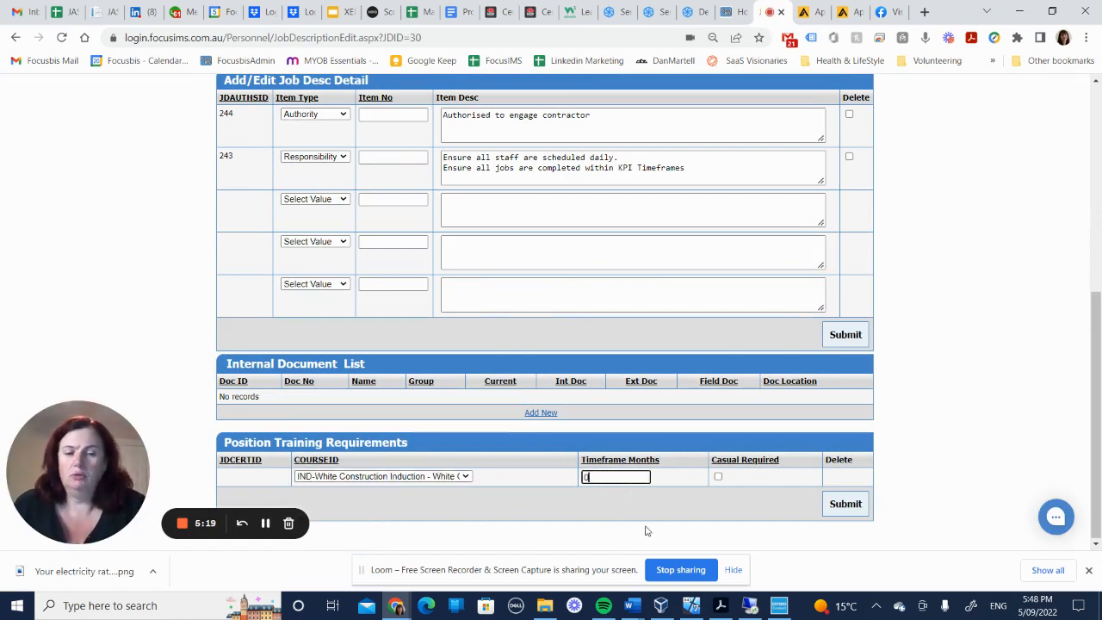
left_click(850, 506)
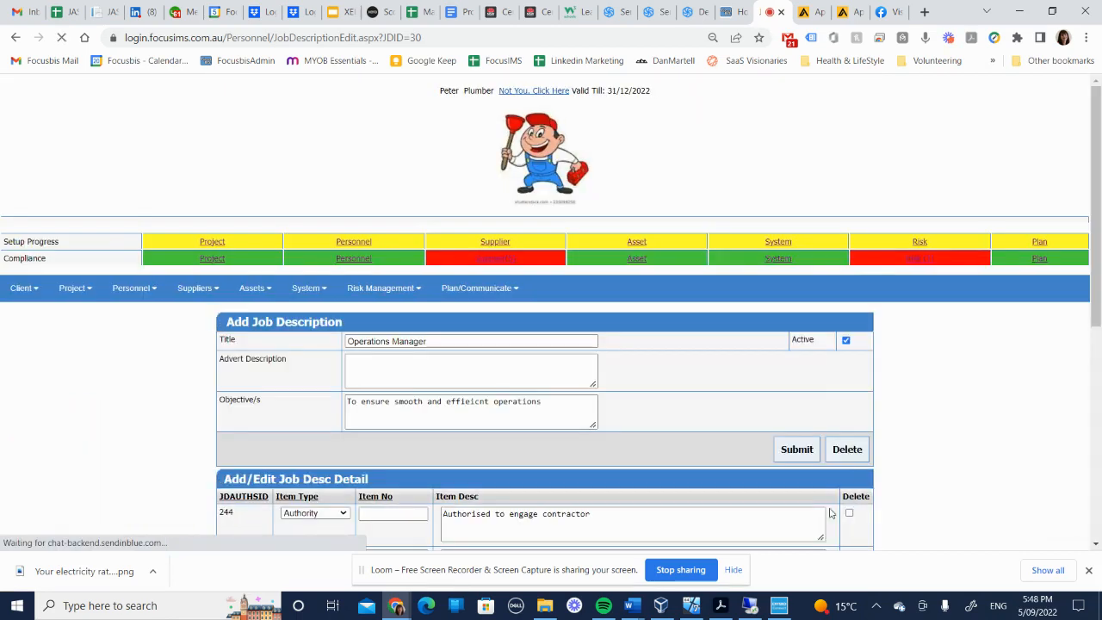
Add IND-Company Company Induction as a second position training requirement with a timeframe of 0 months and save it
scroll(1070, 211, "down", 5)
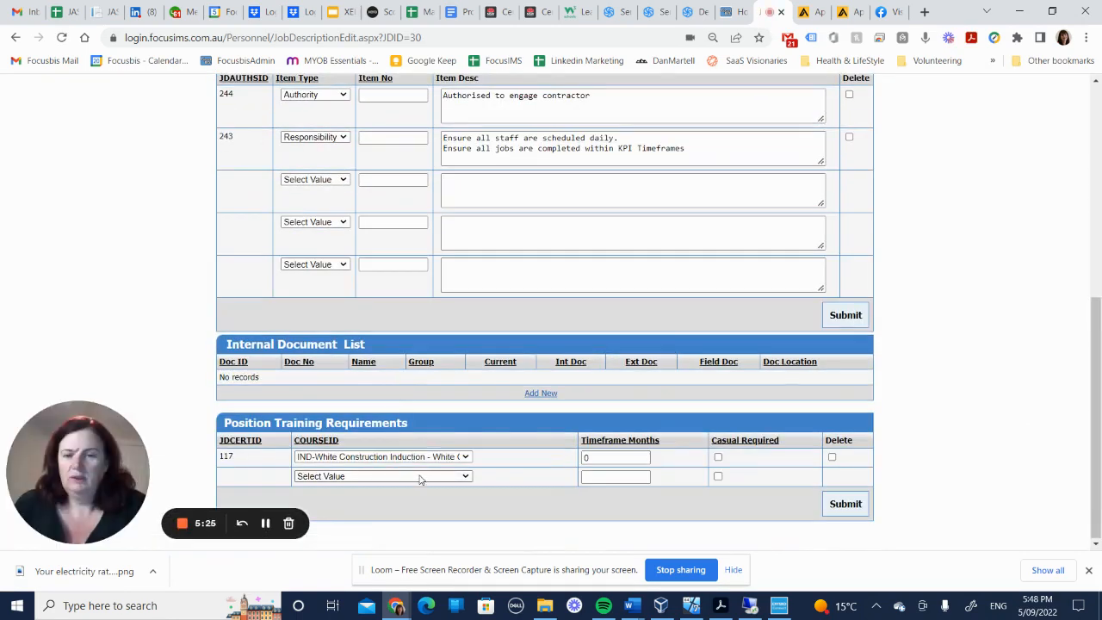
left_click(422, 475)
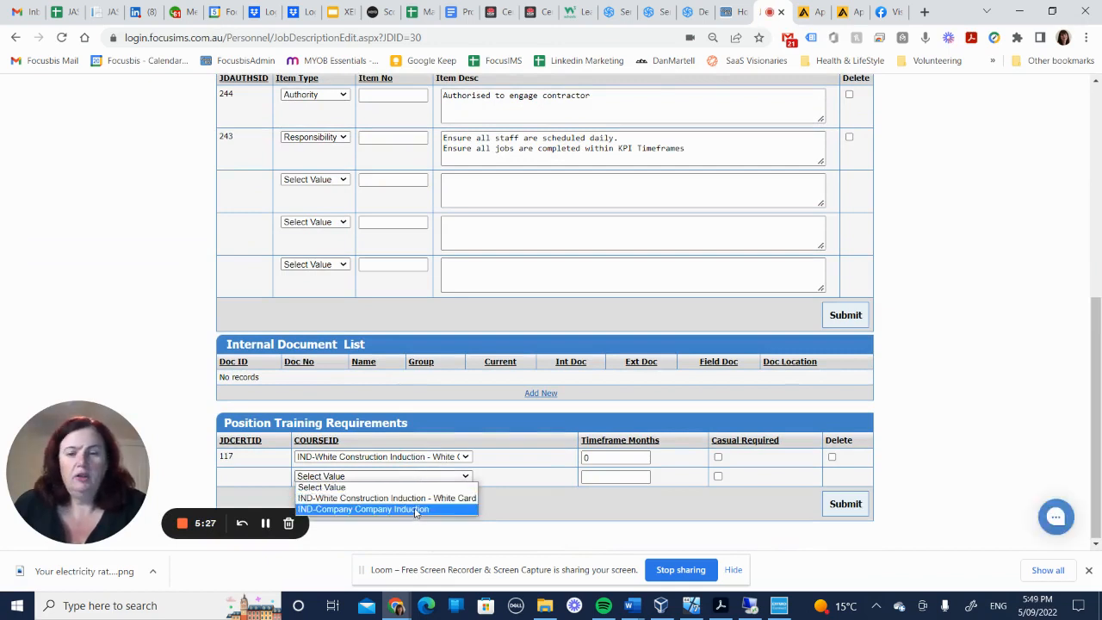
left_click(420, 509)
left_click(608, 476)
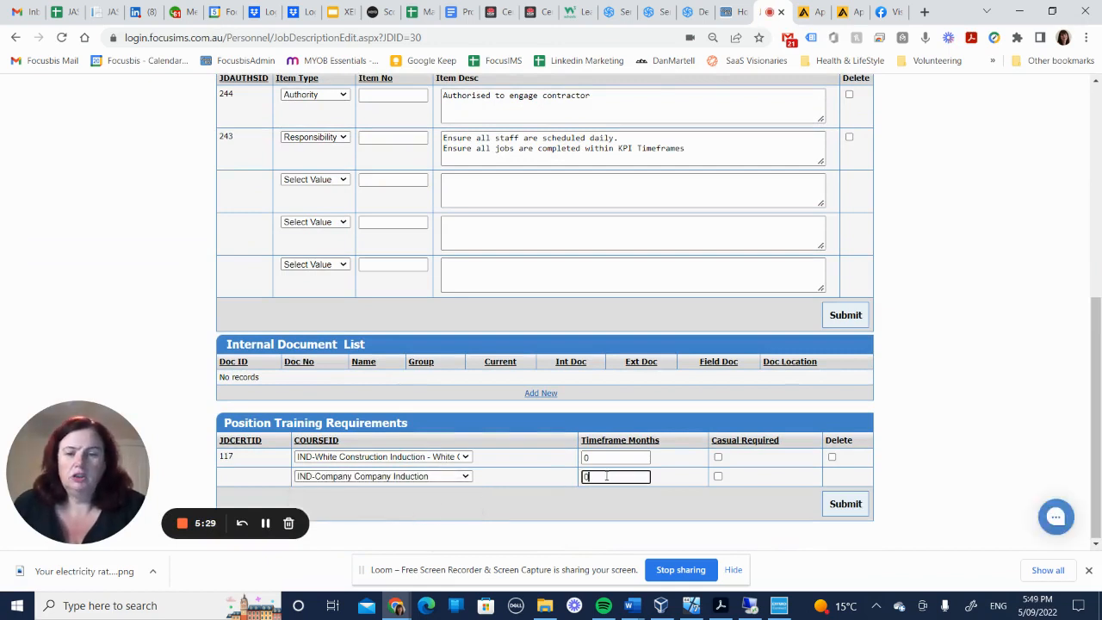
left_click(857, 508)
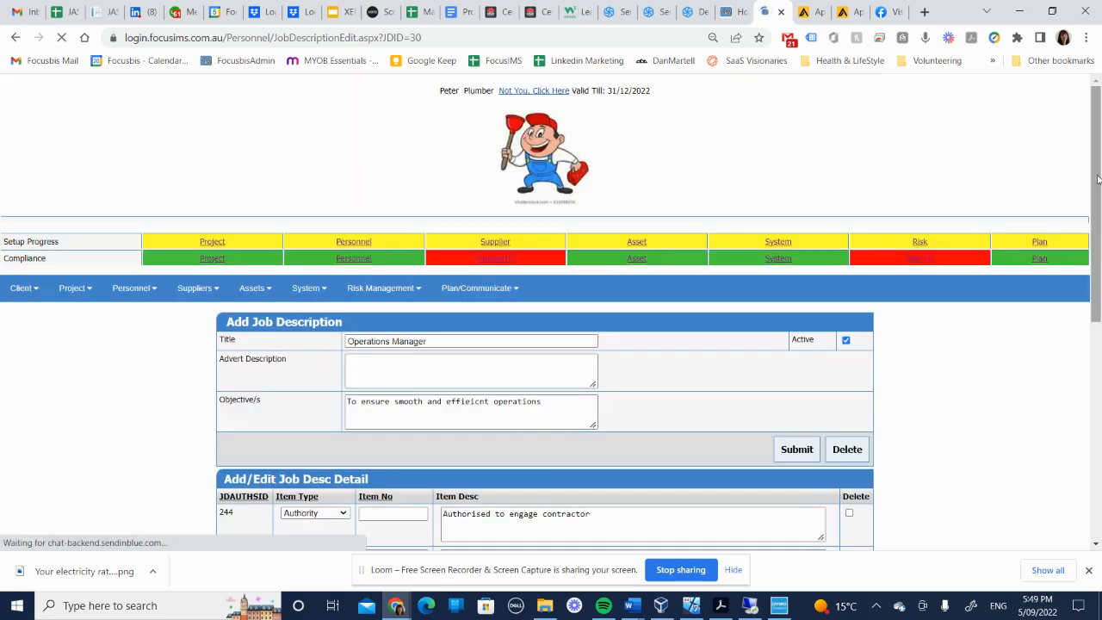
Start adding a new record to the job description's Internal Document List
left_click_drag(1098, 183, 1097, 338)
scroll(250, 386, "down", 3)
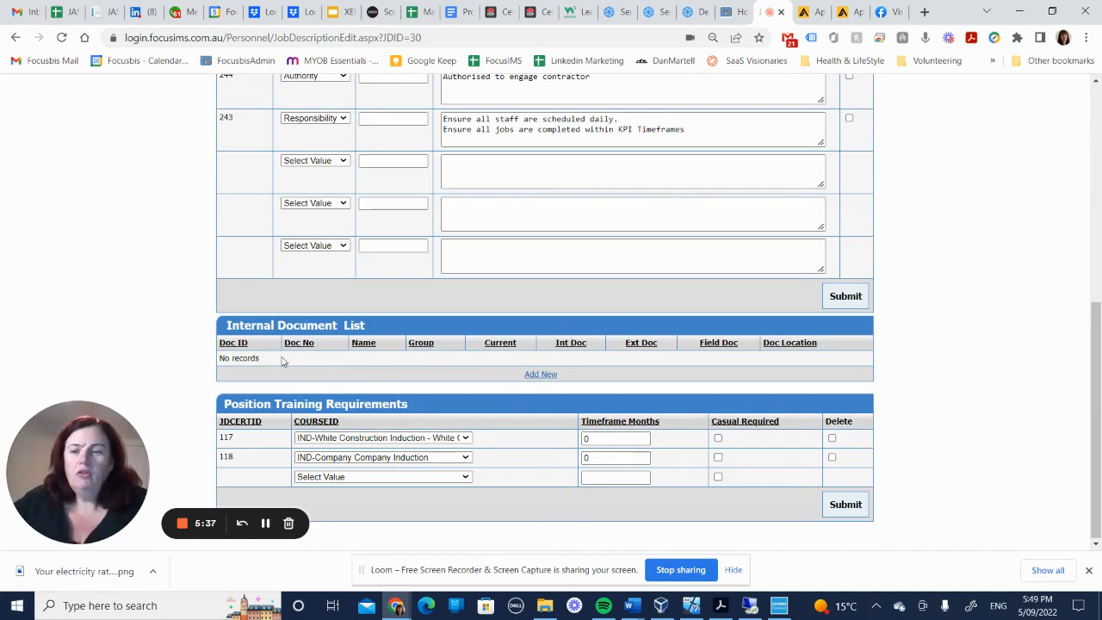
left_click(535, 375)
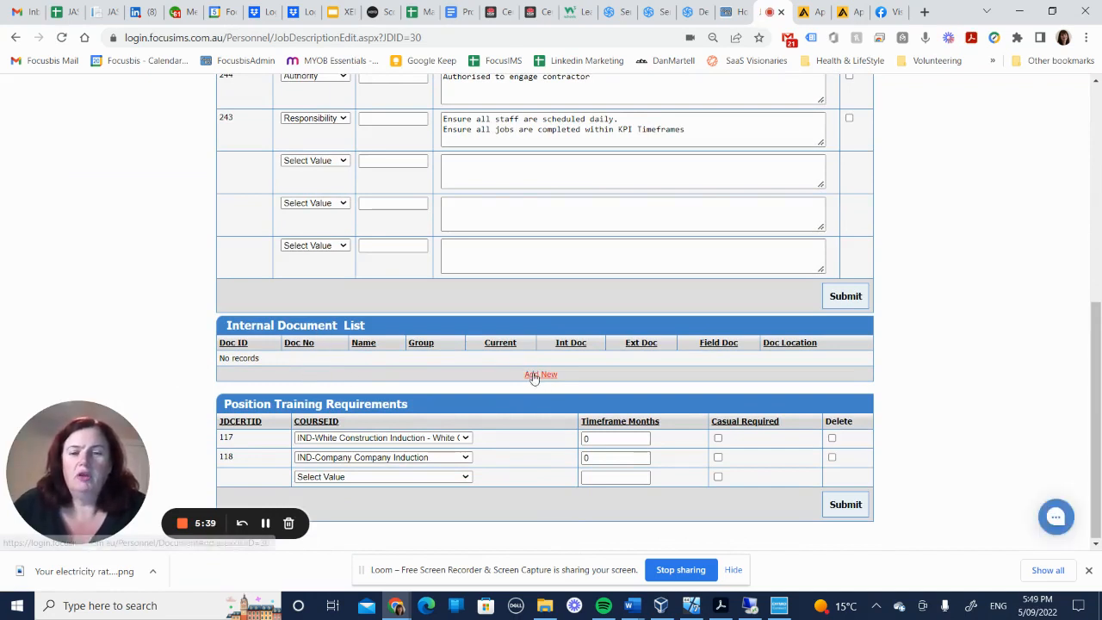